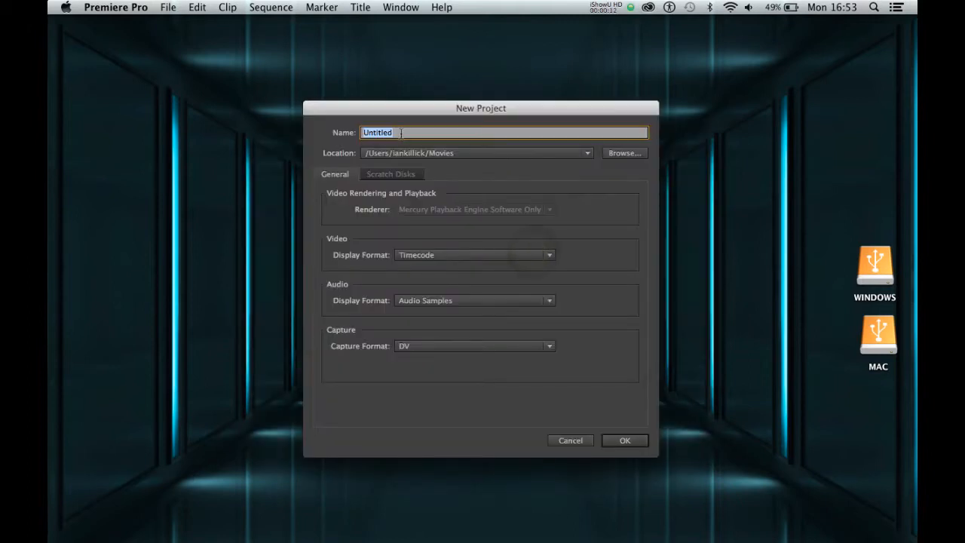
Step: Name the new project "Project 1" and choose the Movies folder as its location
left_click_drag(401, 132, 360, 133)
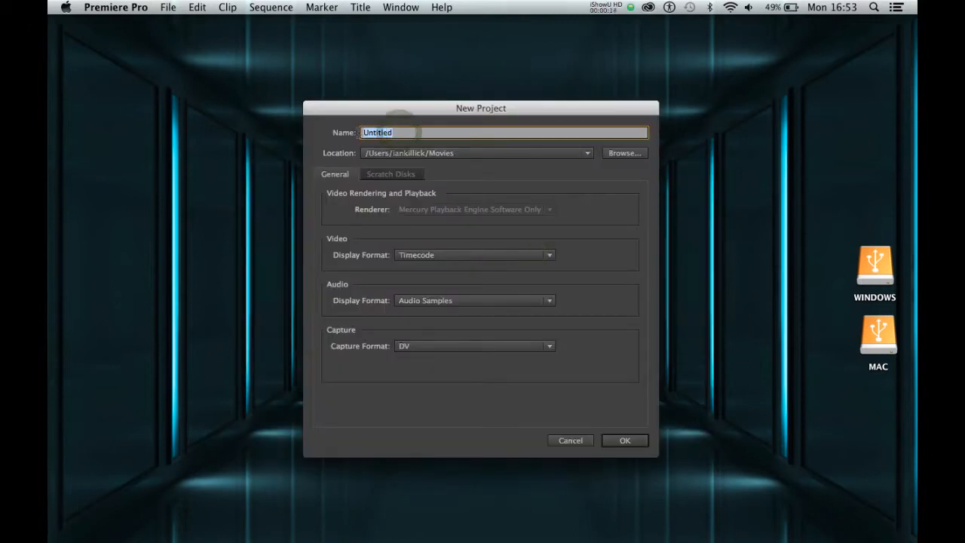
type("Project 1")
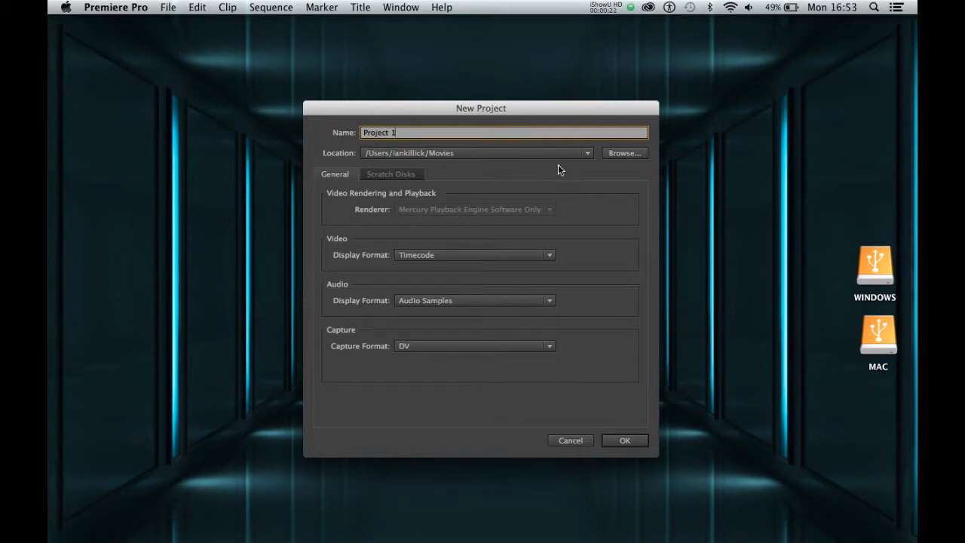
left_click(612, 156)
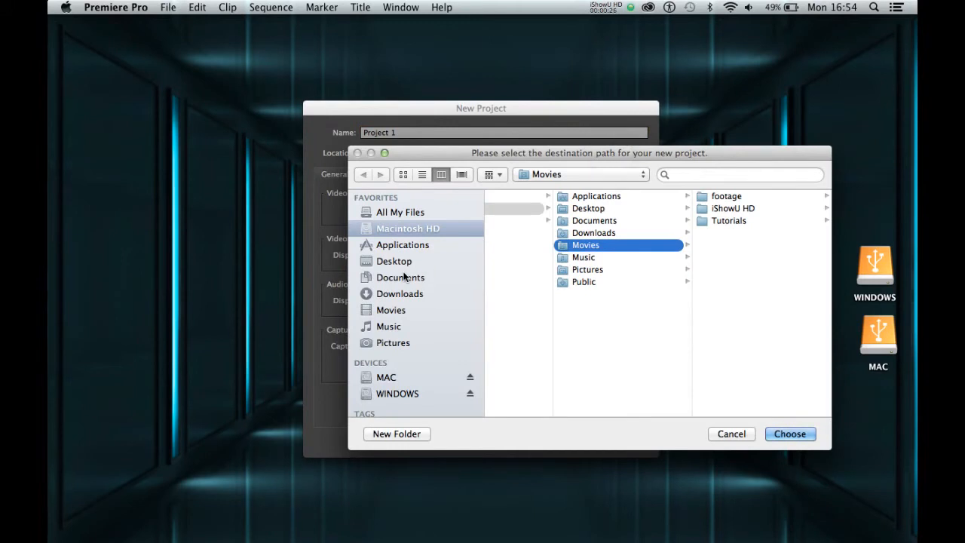
left_click(396, 310)
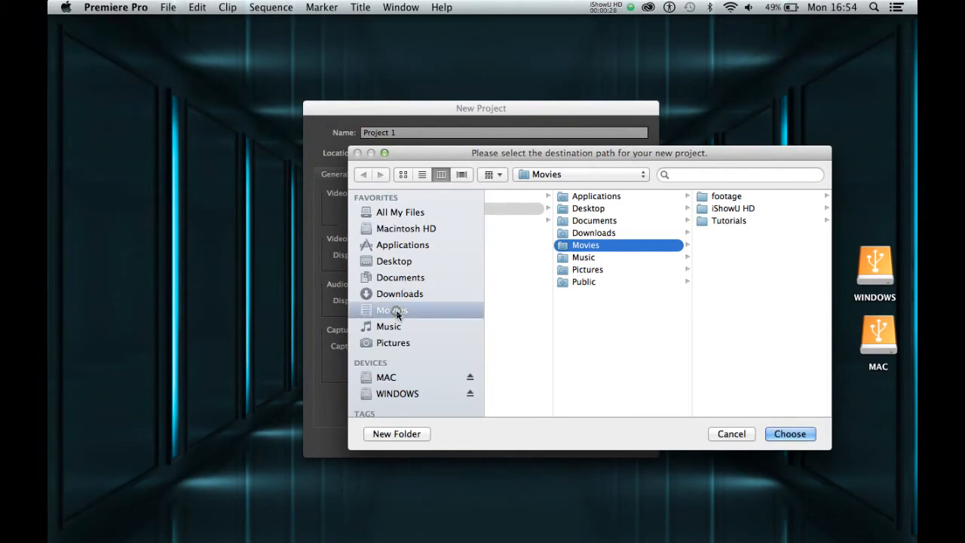
left_click(397, 276)
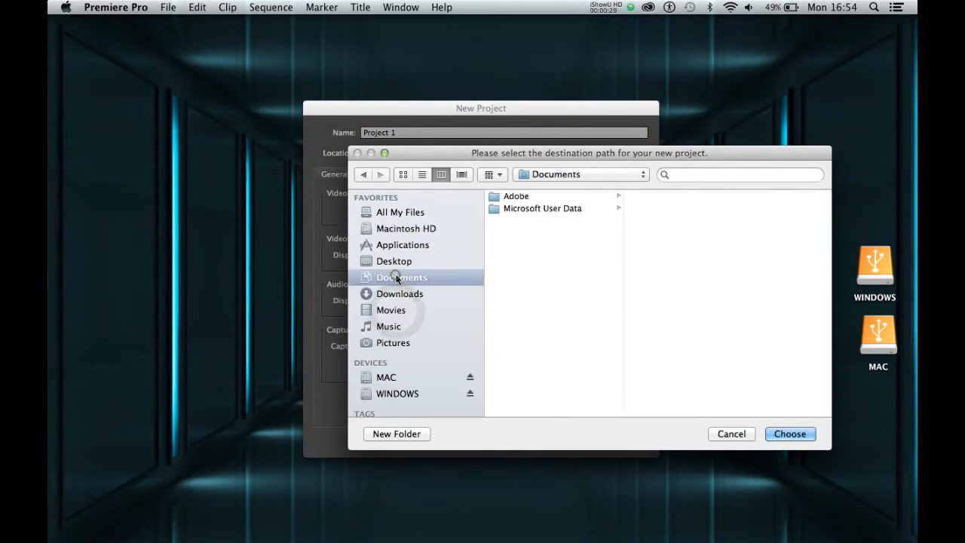
left_click(393, 311)
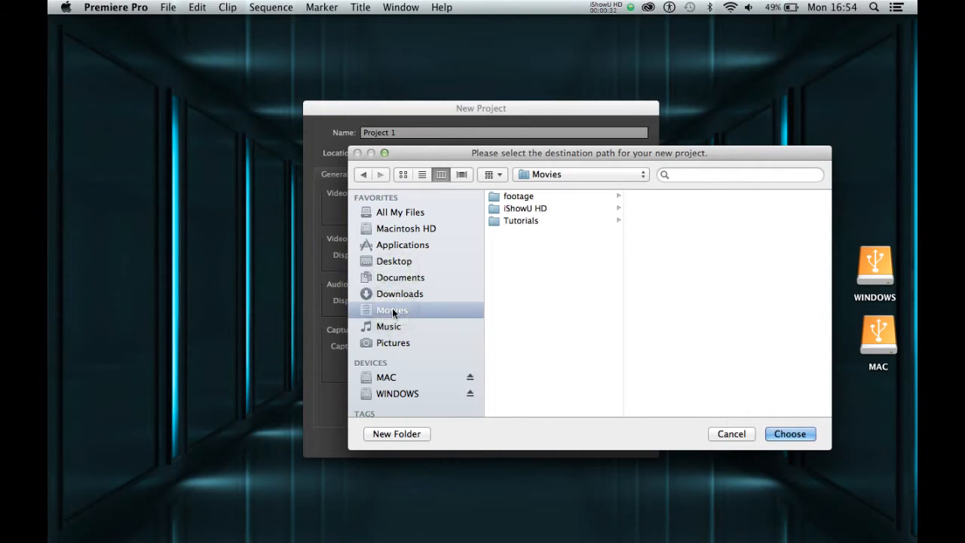
key("Return")
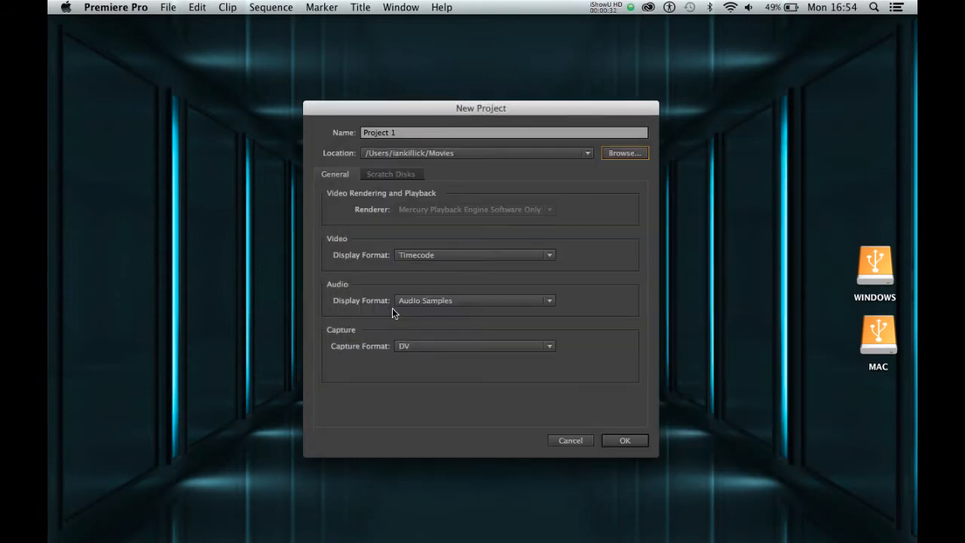
Step: Reselect the Movies folder as the destination and create the project with the default settings
left_click(414, 139)
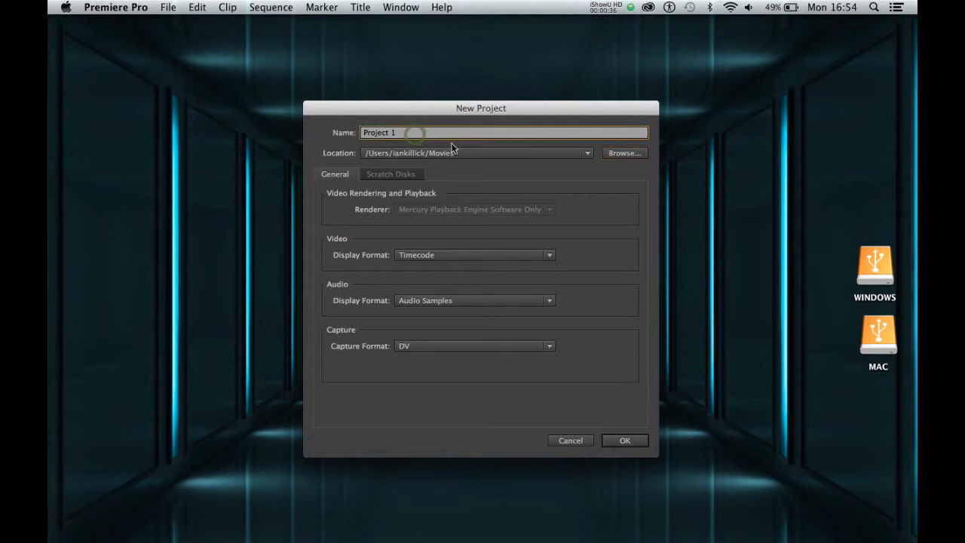
left_click(611, 155)
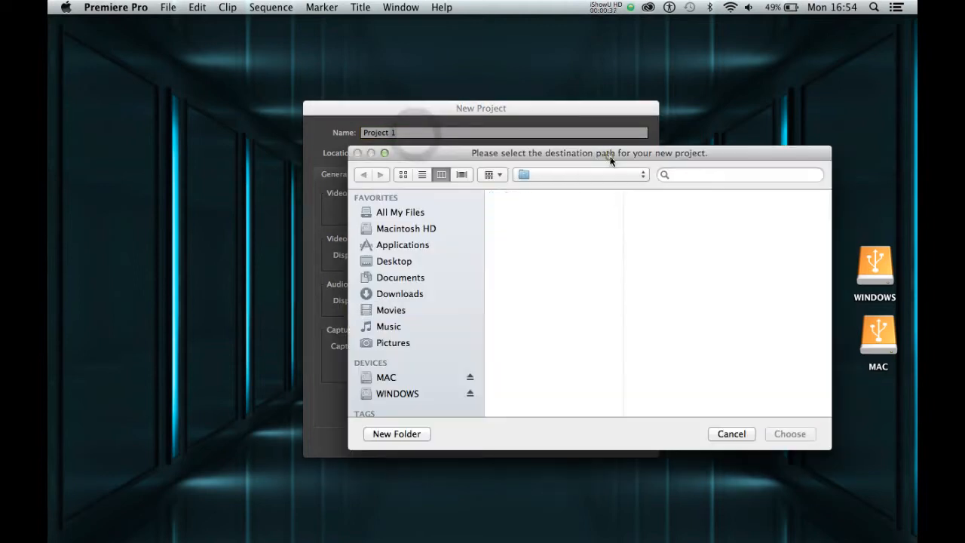
left_click(388, 315)
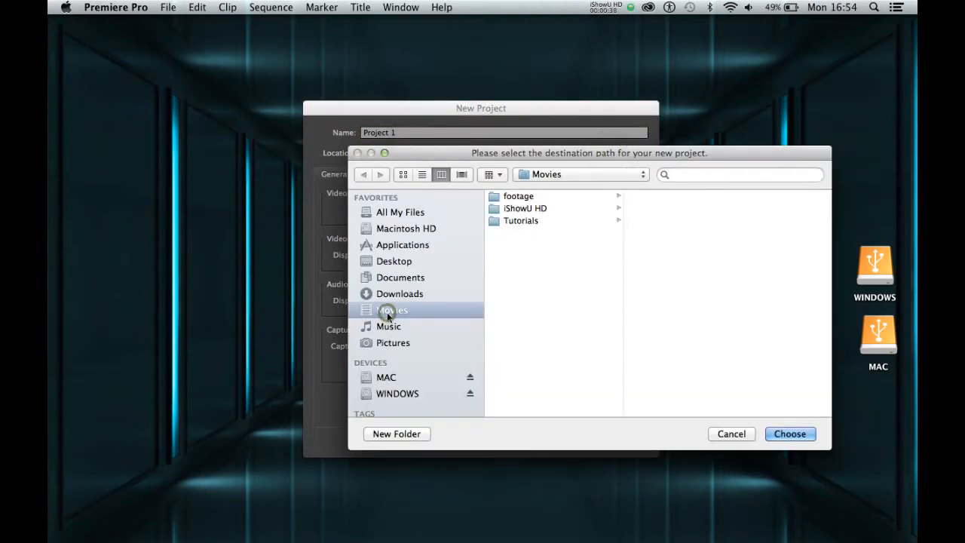
left_click(780, 433)
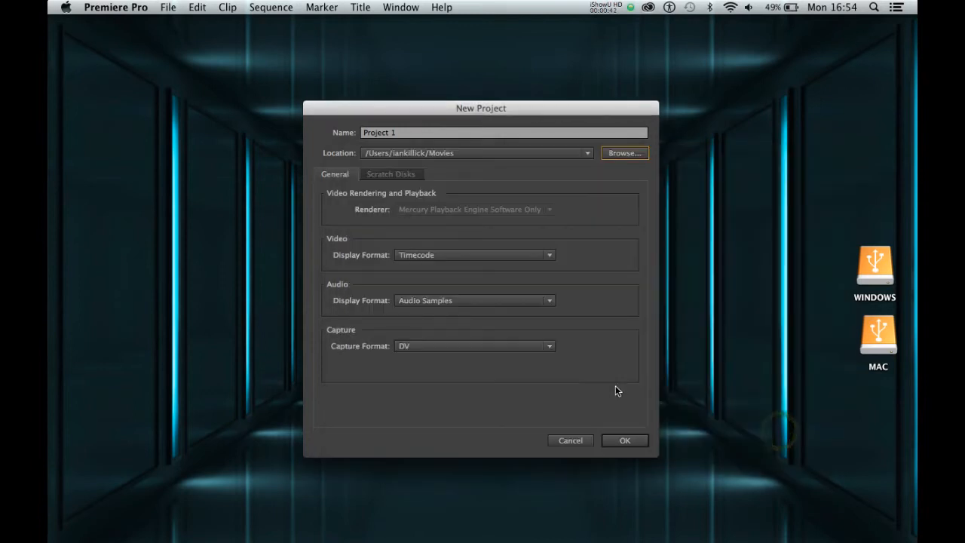
left_click(615, 440)
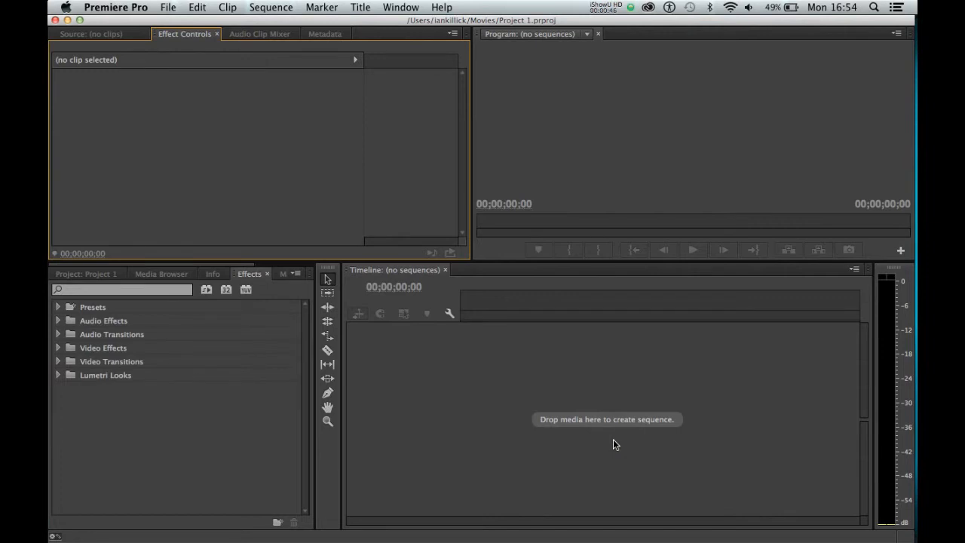
Step: Import the clips MVI_0374.MP4, MVI_0384.MP4 and MVI_0389.MP4 from the footage folder in Movies into the project
left_click(107, 275)
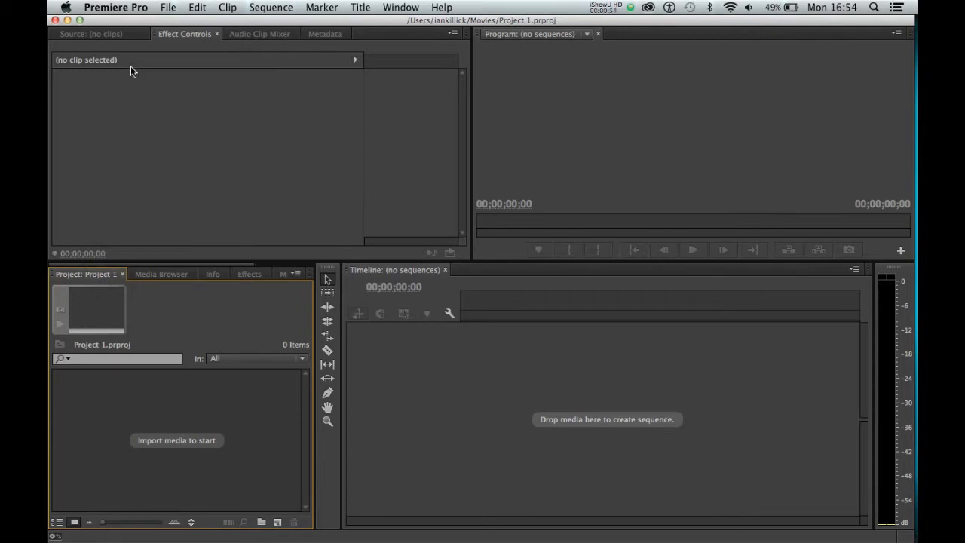
left_click(168, 9)
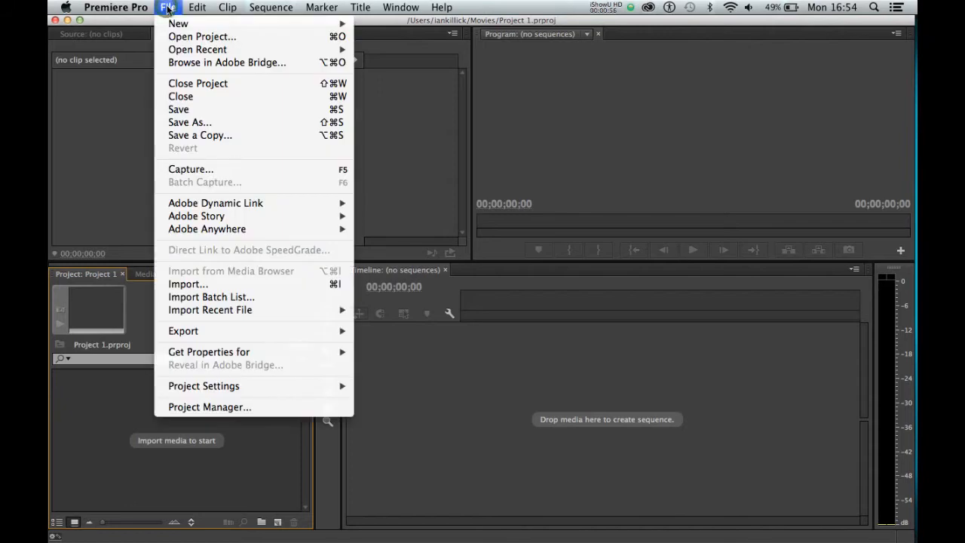
left_click(197, 290)
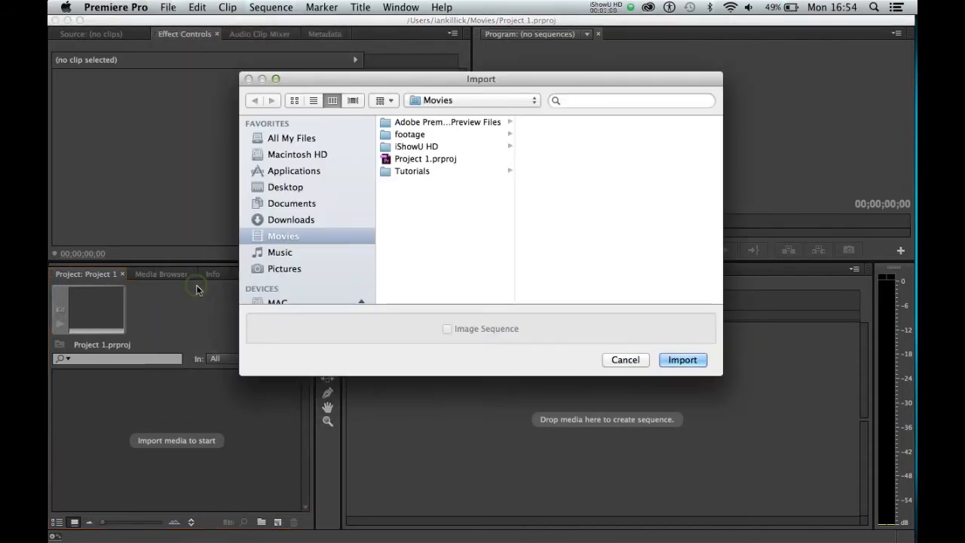
left_click(276, 205)
left_click(278, 188)
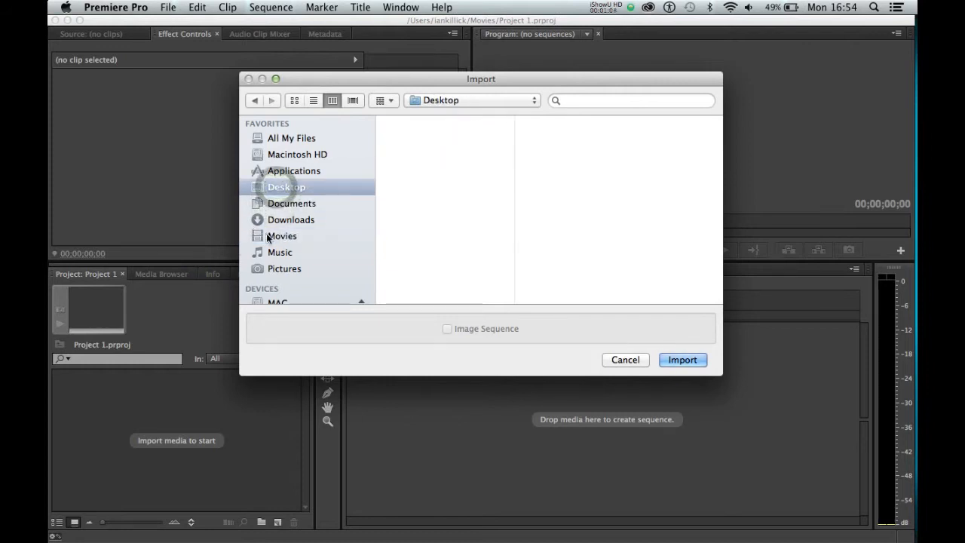
left_click(262, 236)
left_click(401, 135)
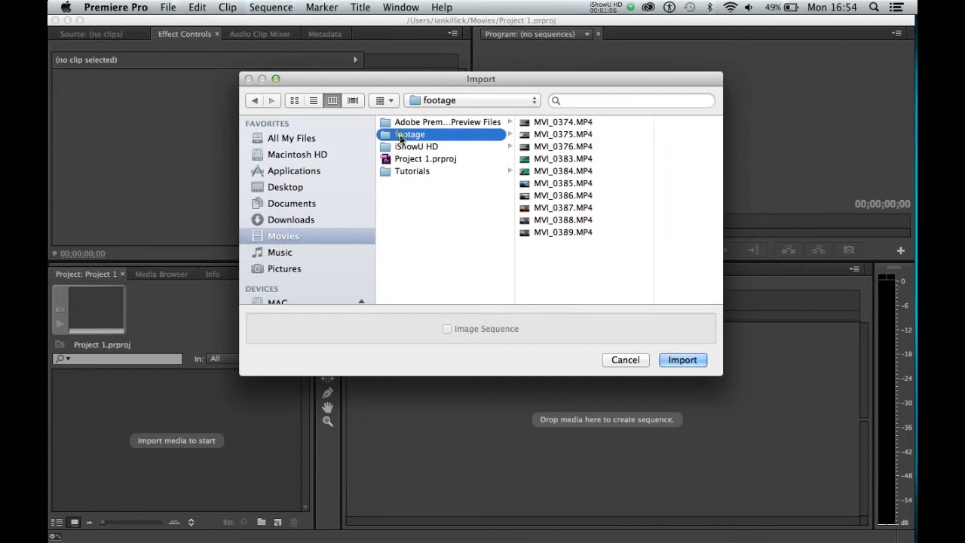
left_click(526, 122)
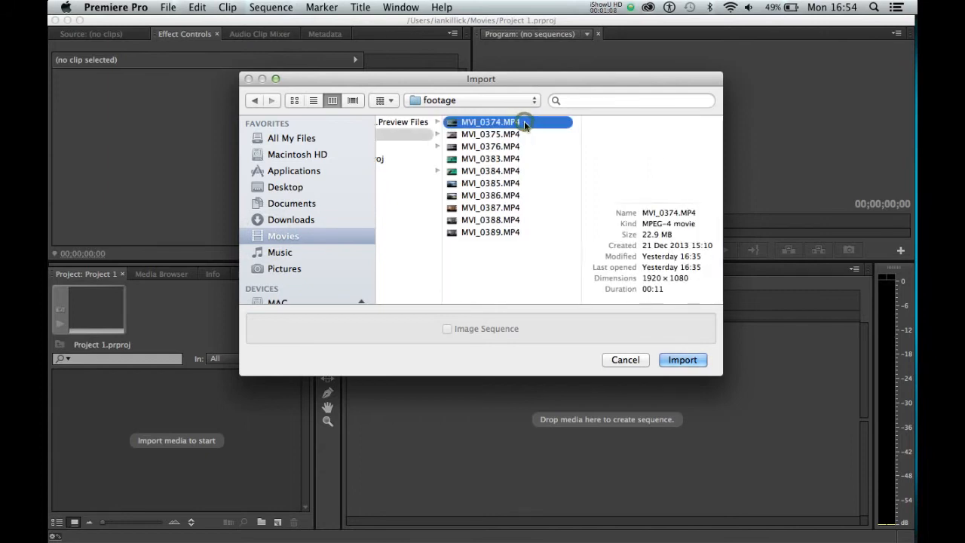
left_click(483, 172, "super")
left_click(486, 232, "super")
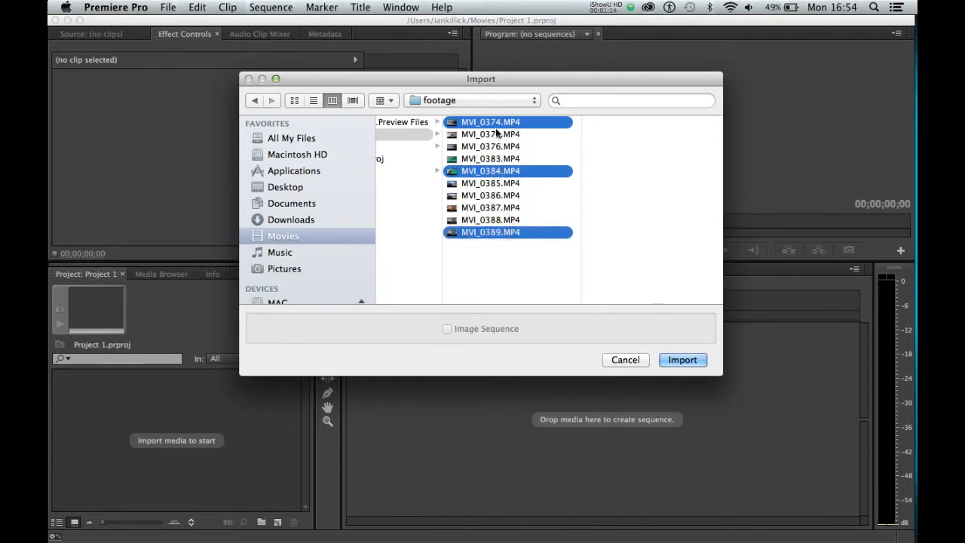
left_click(670, 361)
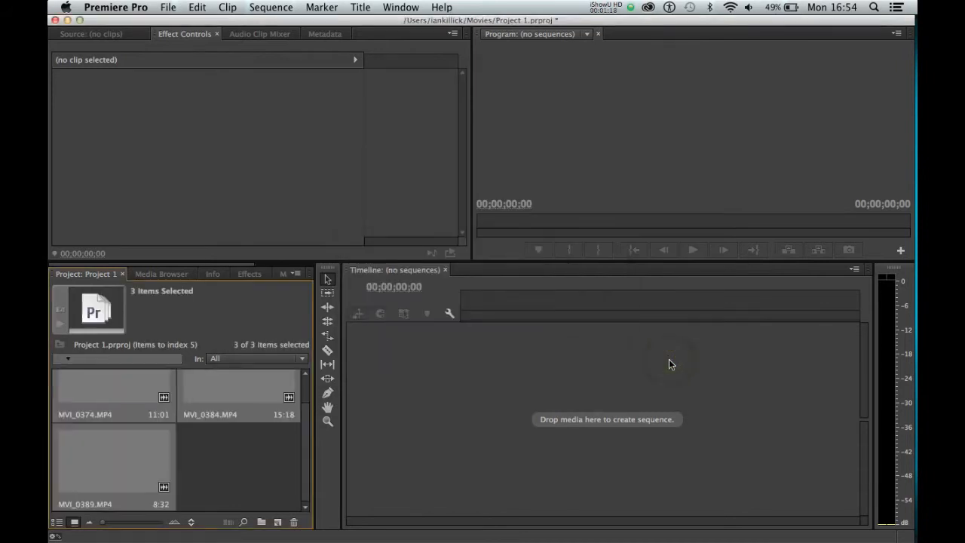
Step: Switch the imported project clips from thumbnails to List View and clear the selection
left_click(243, 451)
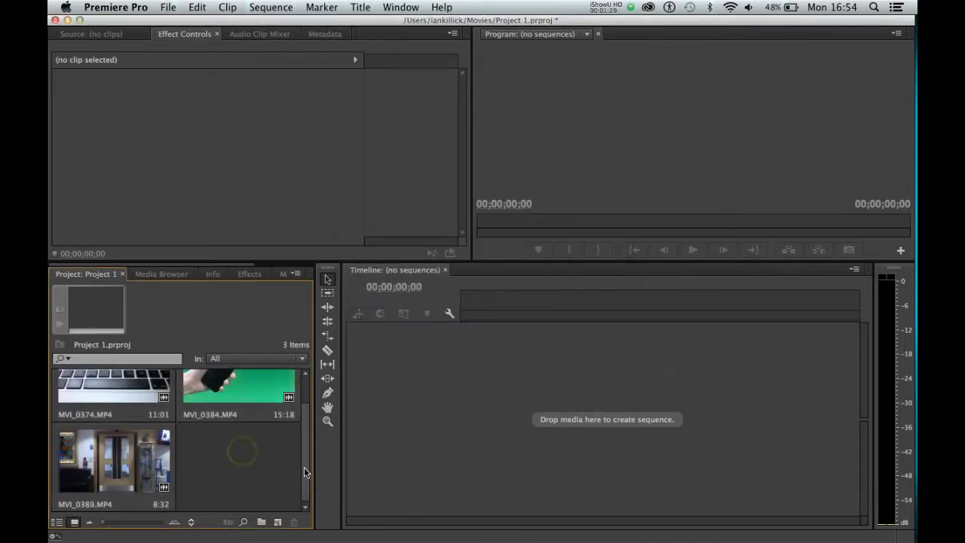
scroll(305, 478, "down", 1)
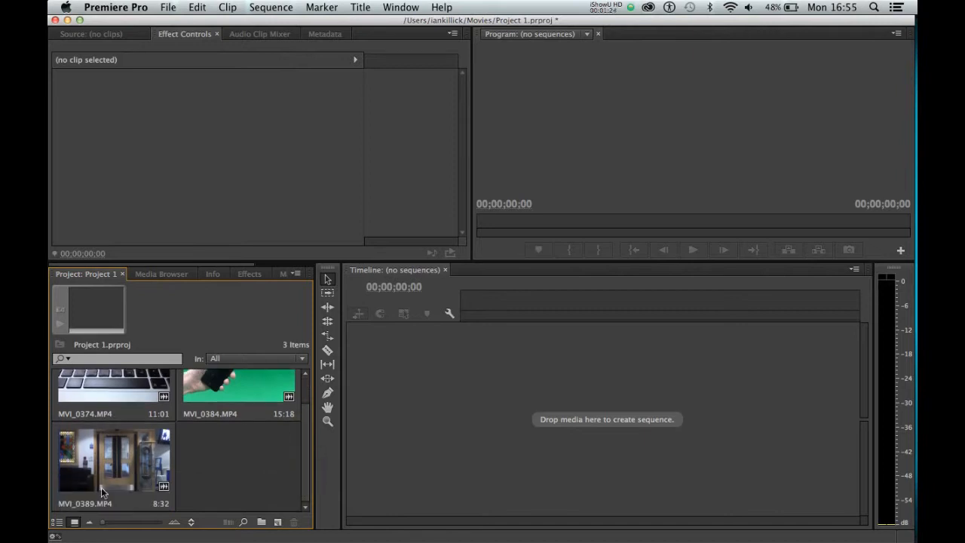
left_click(75, 523)
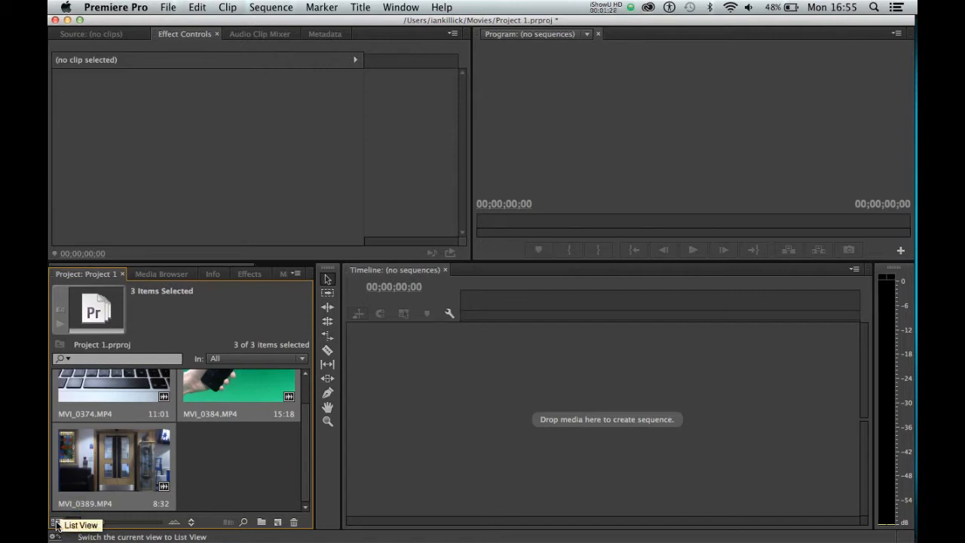
left_click(56, 524)
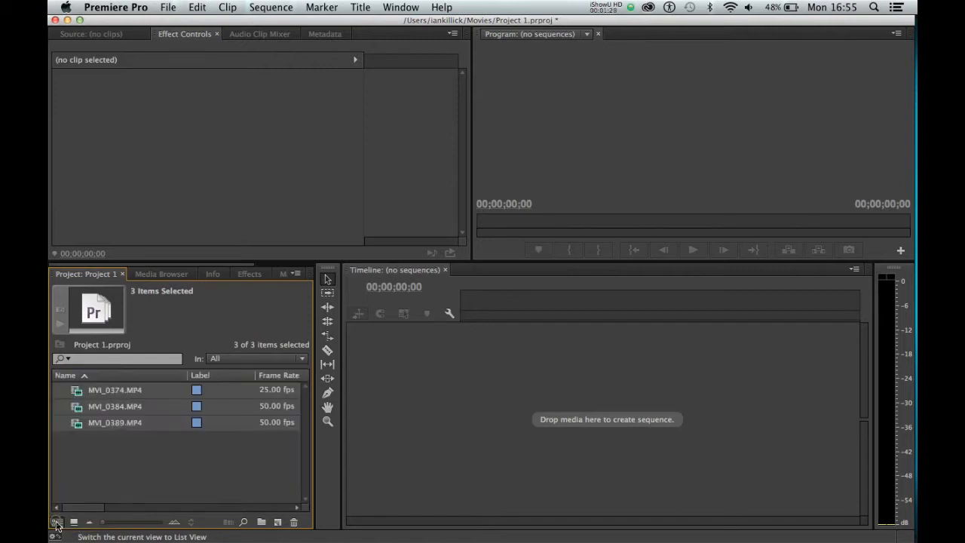
left_click(85, 487)
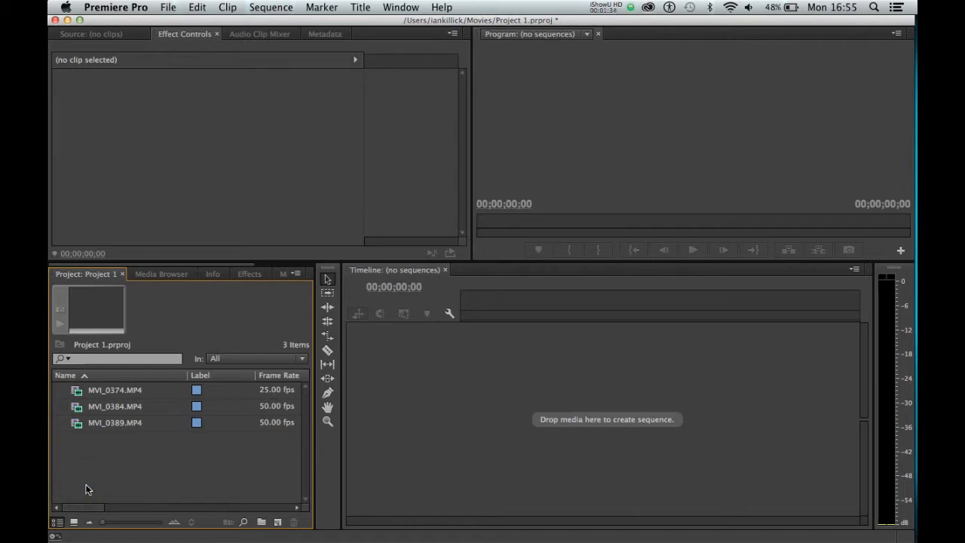
Step: Open MVI_0374.MP4 in the Source monitor and enlarge the monitor area downwards
double_click(76, 392)
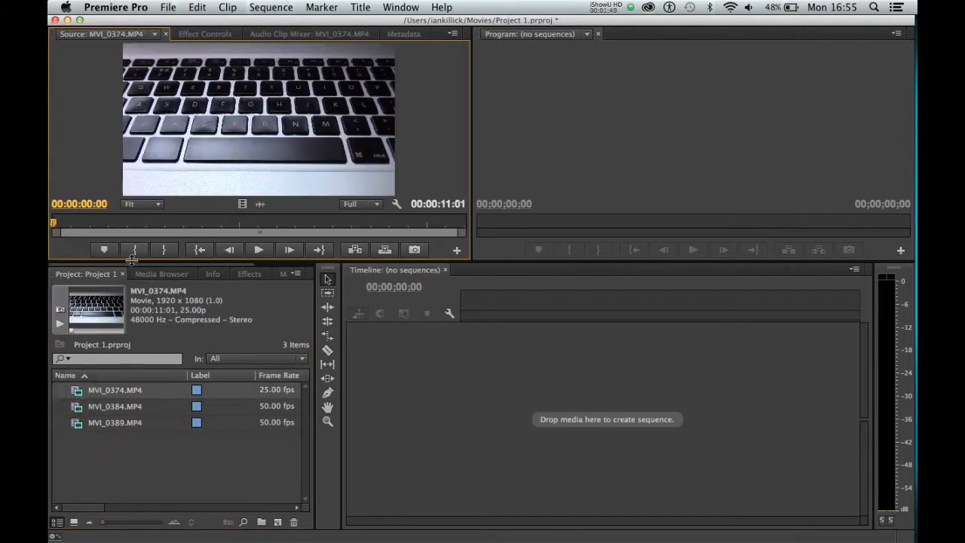
left_click_drag(130, 260, 131, 323)
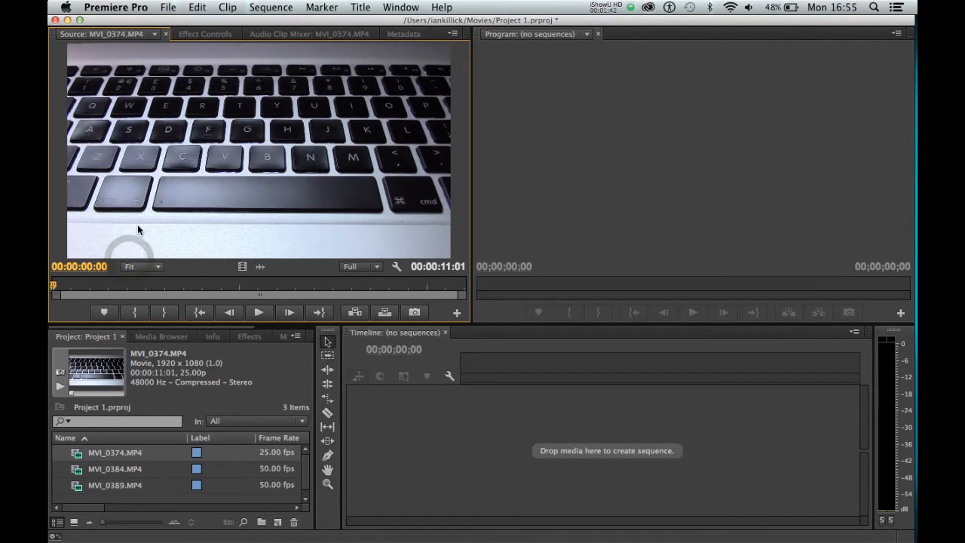
Step: Preview MVI_0374.MP4 in the Source monitor by scrubbing the playhead, playing and pausing, and replaying it from the start
left_click_drag(97, 285, 174, 288)
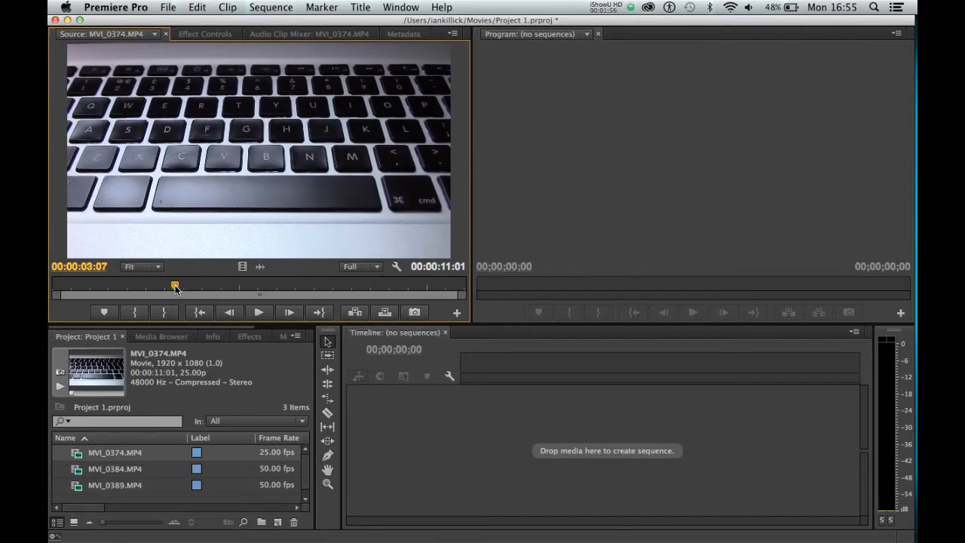
left_click_drag(175, 286, 86, 287)
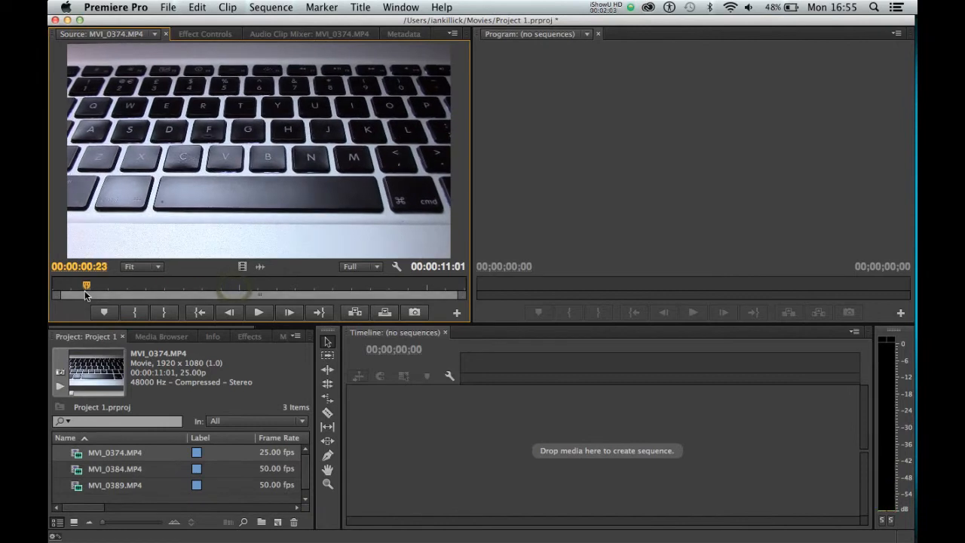
left_click(259, 317)
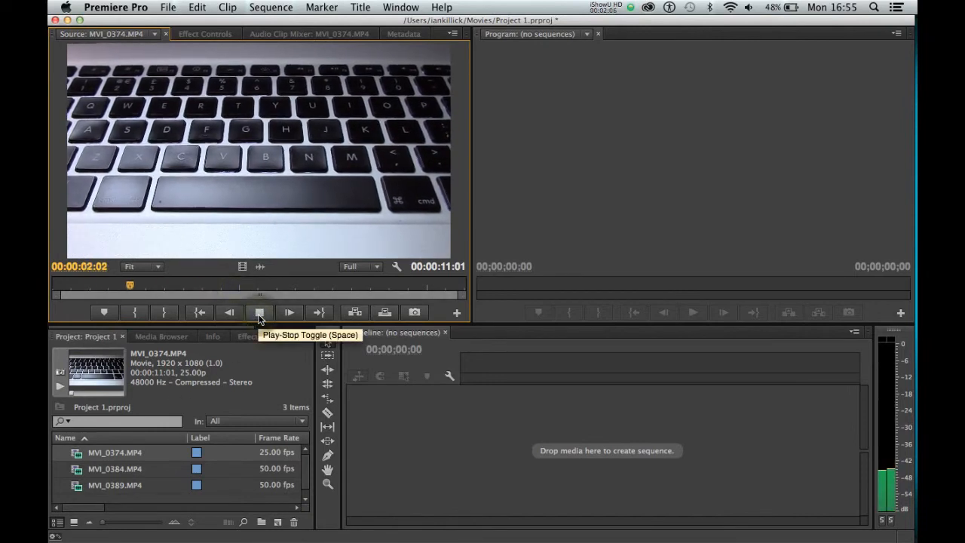
left_click(259, 316)
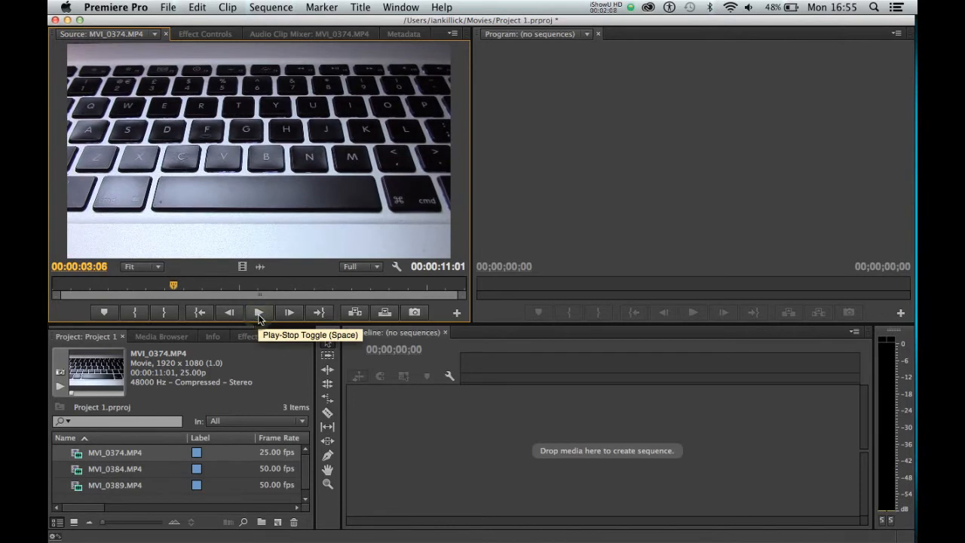
left_click_drag(211, 285, 52, 294)
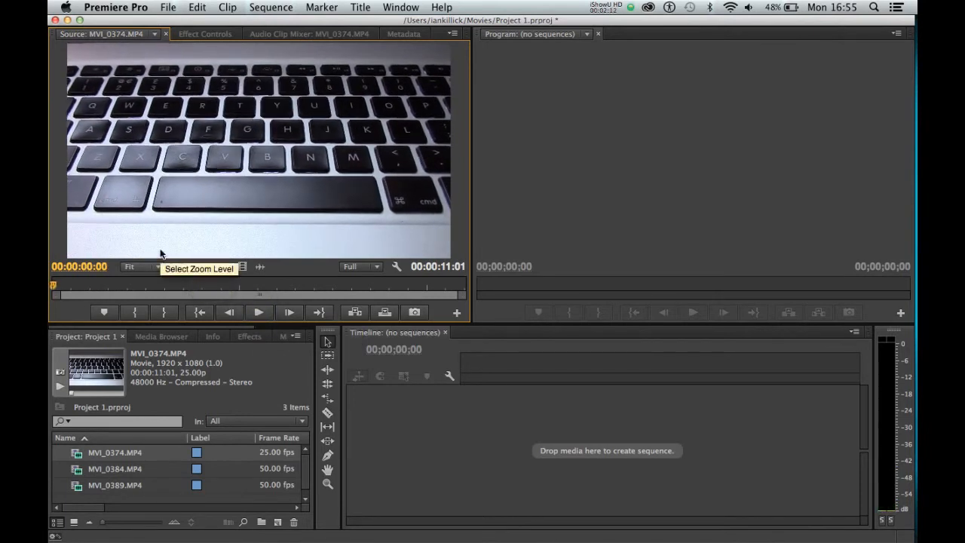
key("space")
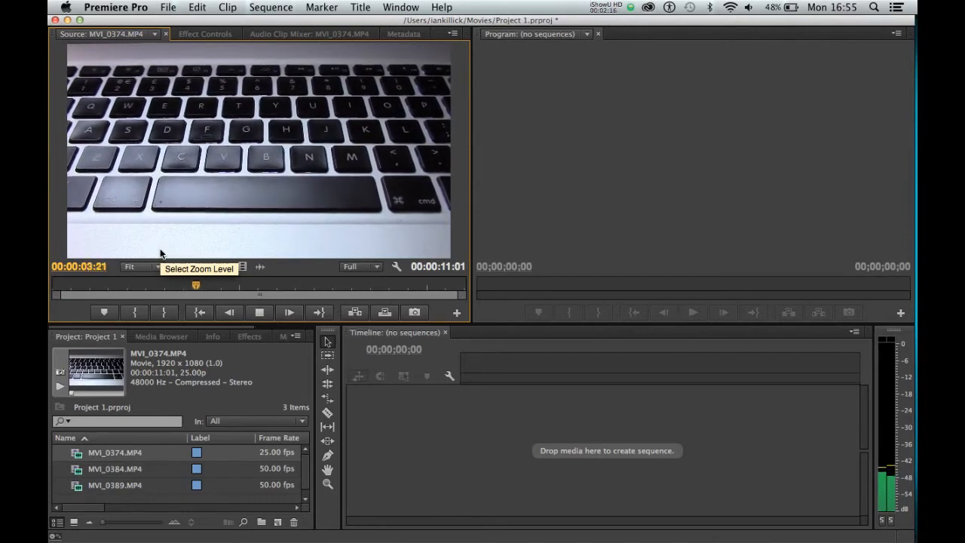
key("space")
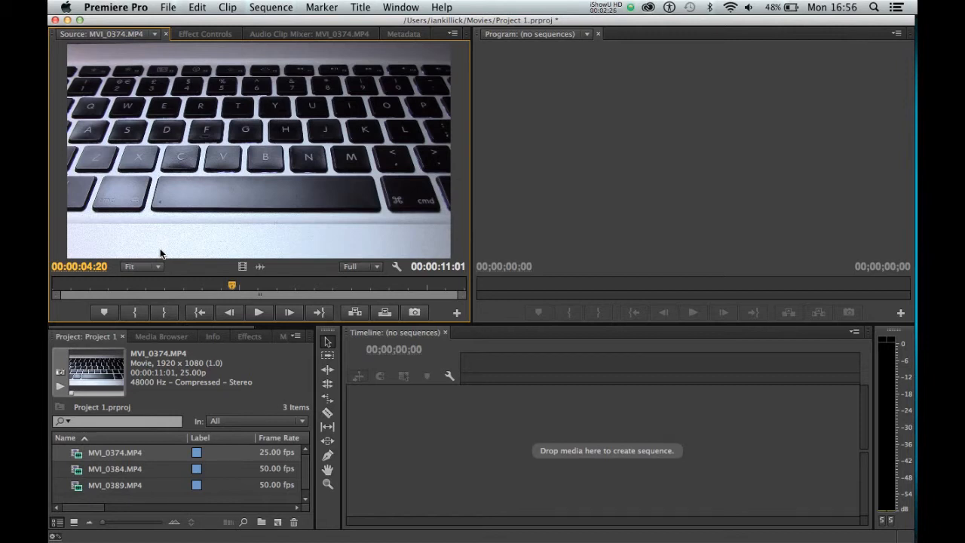
key("space")
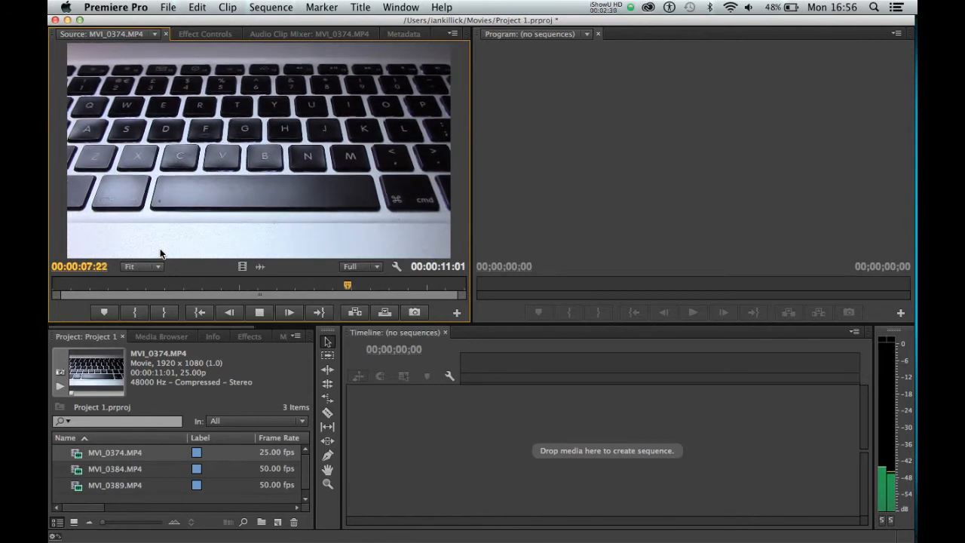
Step: Preview MVI_0374.MP4 in the Source monitor by playing it backwards, replaying it from the start, scrubbing back and playing a short section
key("space")
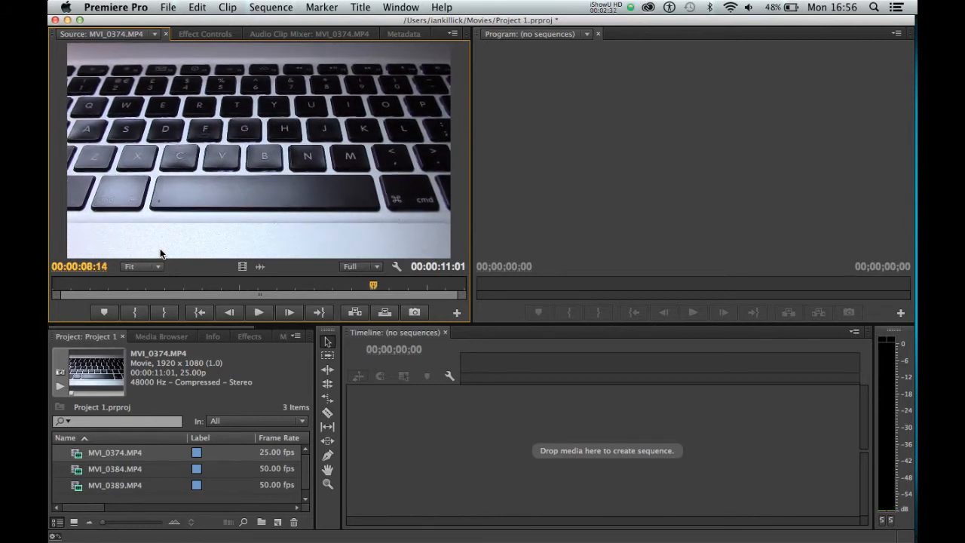
key("j")
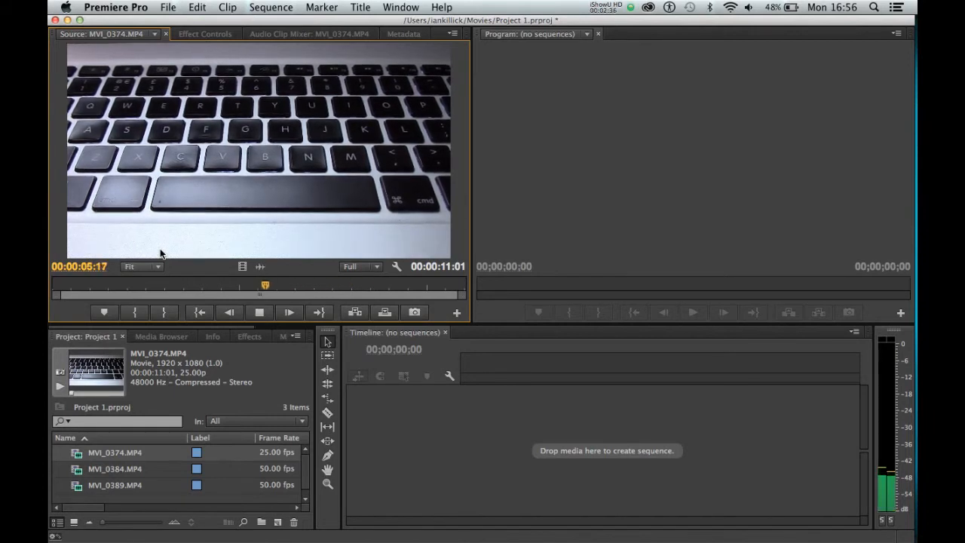
key("Home")
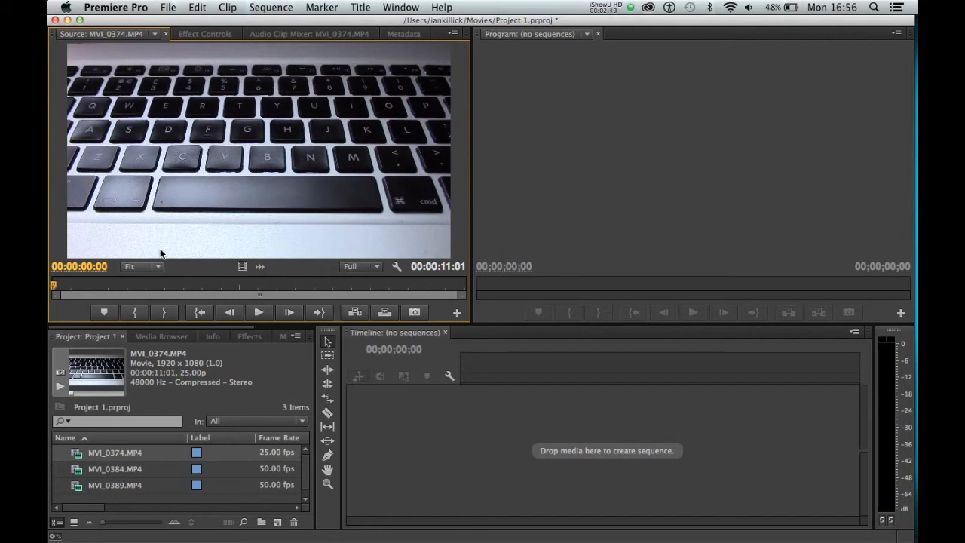
key("l")
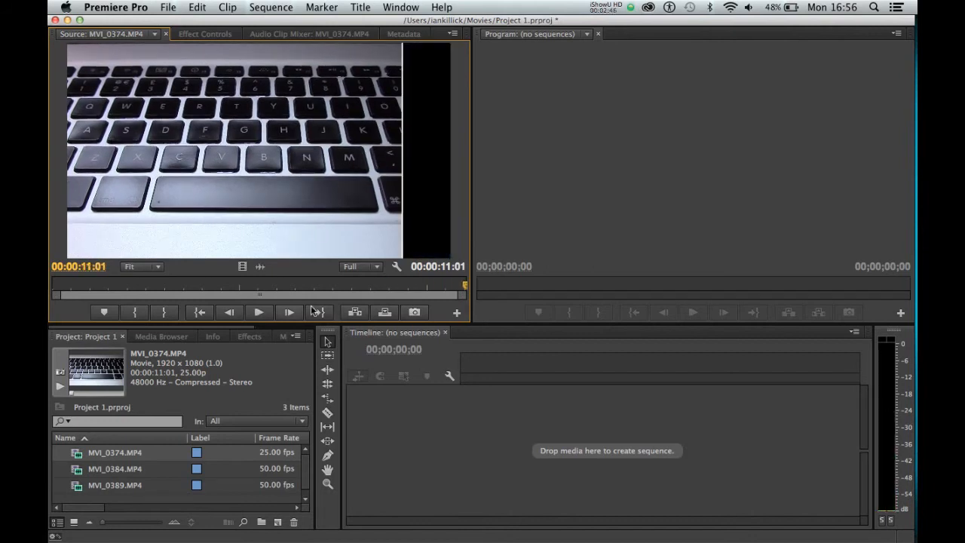
left_click_drag(465, 289, 208, 291)
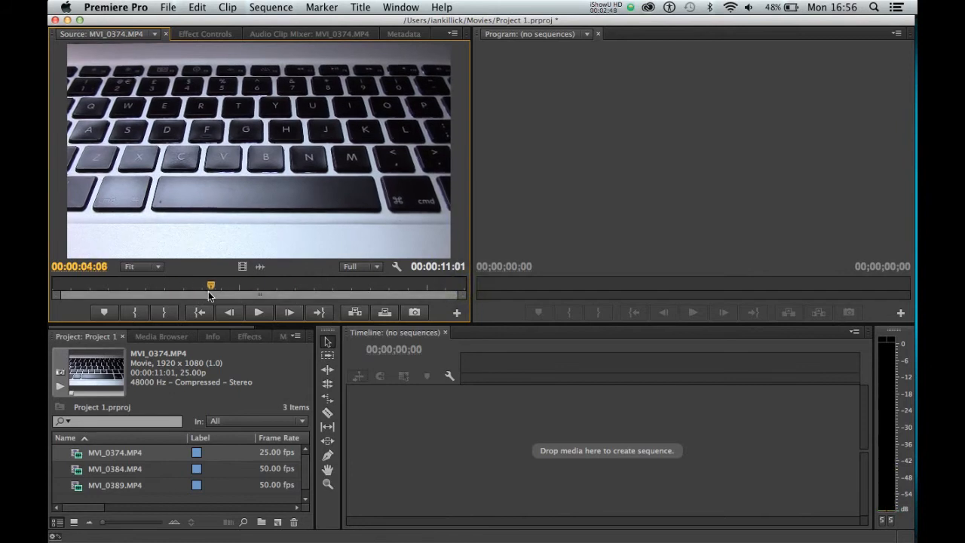
left_click(254, 317)
left_click(253, 317)
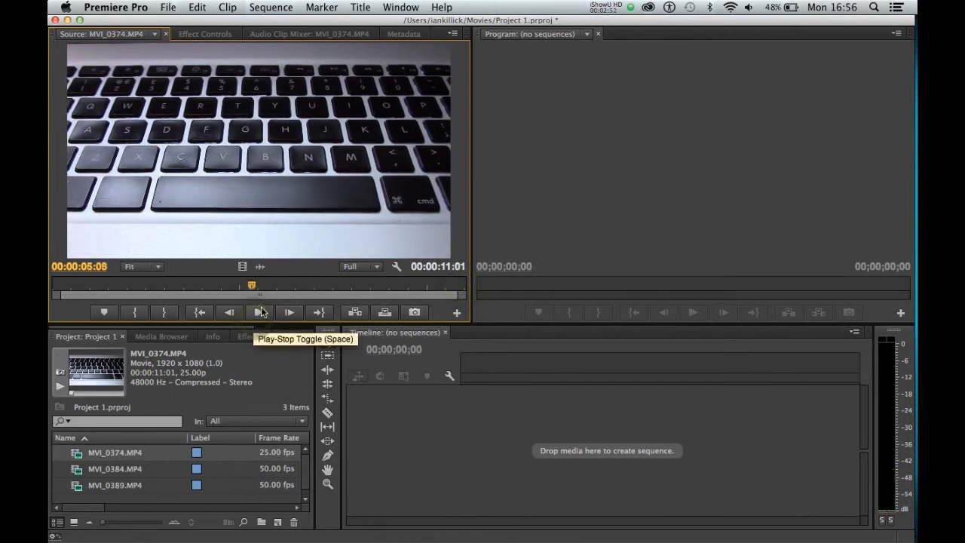
left_click(260, 311)
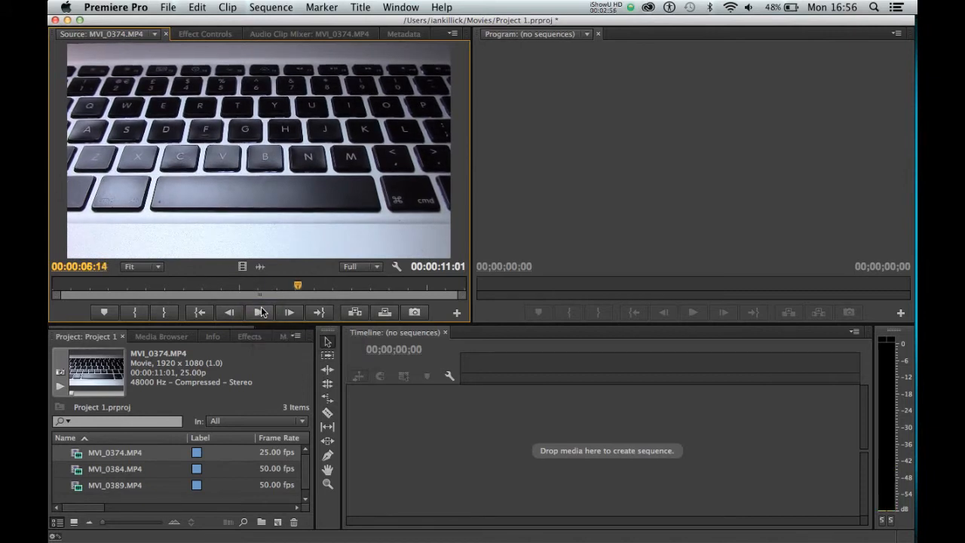
Step: Reduce the height of the monitor area and move the Source monitor playhead to 00:00:04:12
left_click_drag(273, 324, 273, 300)
left_click_drag(296, 262, 218, 271)
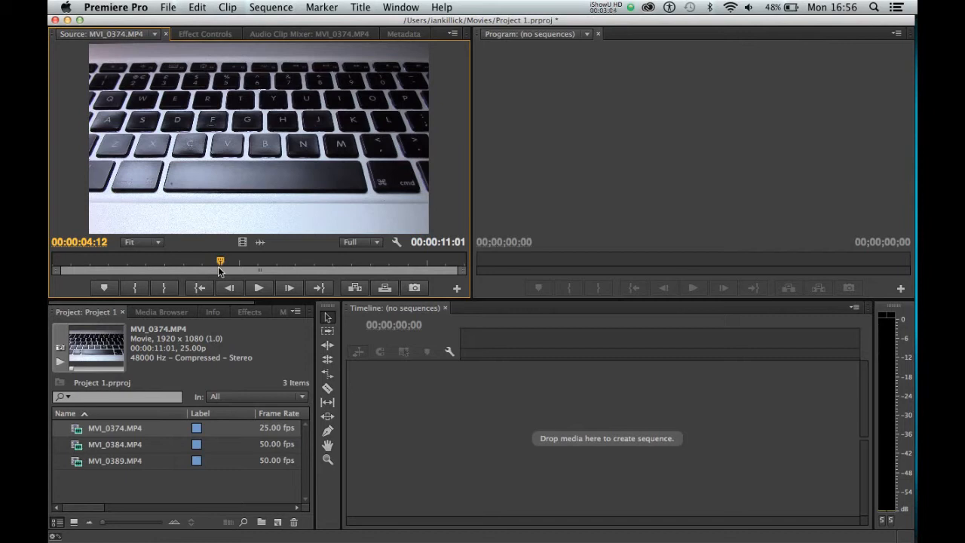
Step: Start a new sequence and expand the 1080p group of the Digital SLR presets
left_click(167, 7)
mouse_move(322, 7)
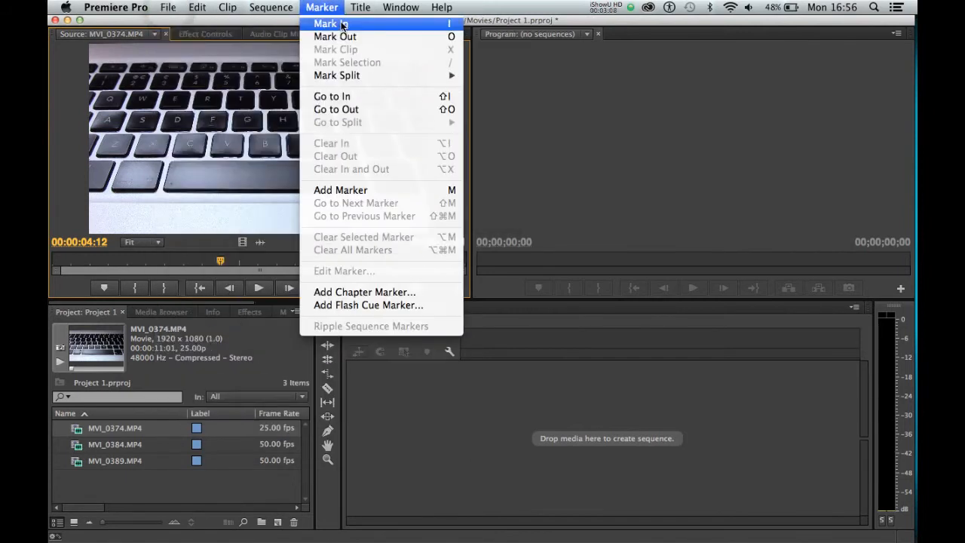
mouse_move(167, 7)
mouse_move(177, 24)
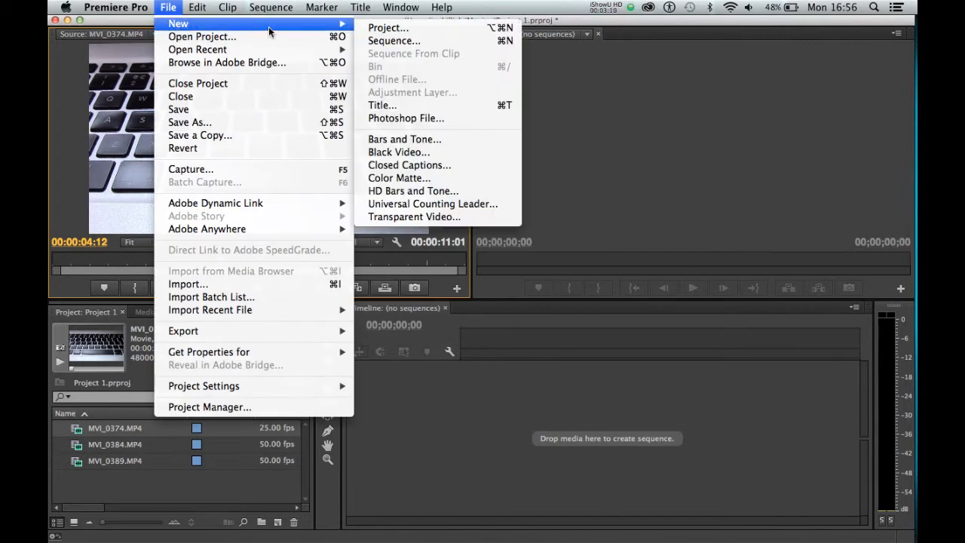
left_click(380, 41)
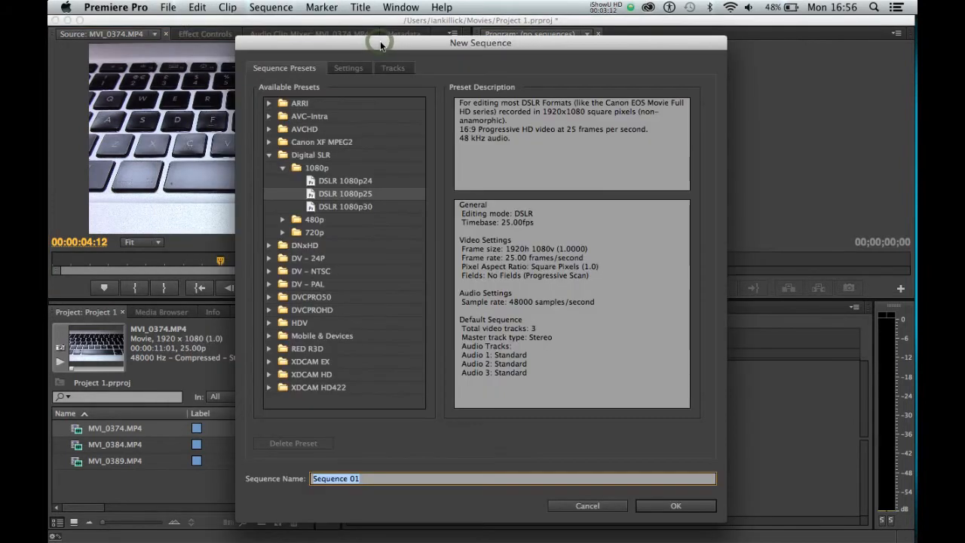
left_click(283, 168)
left_click(269, 155)
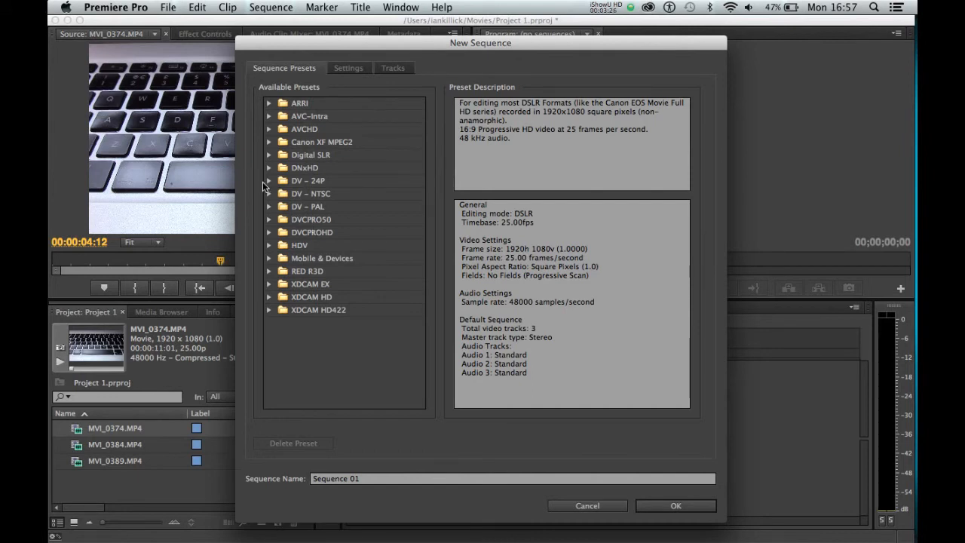
left_click(270, 155)
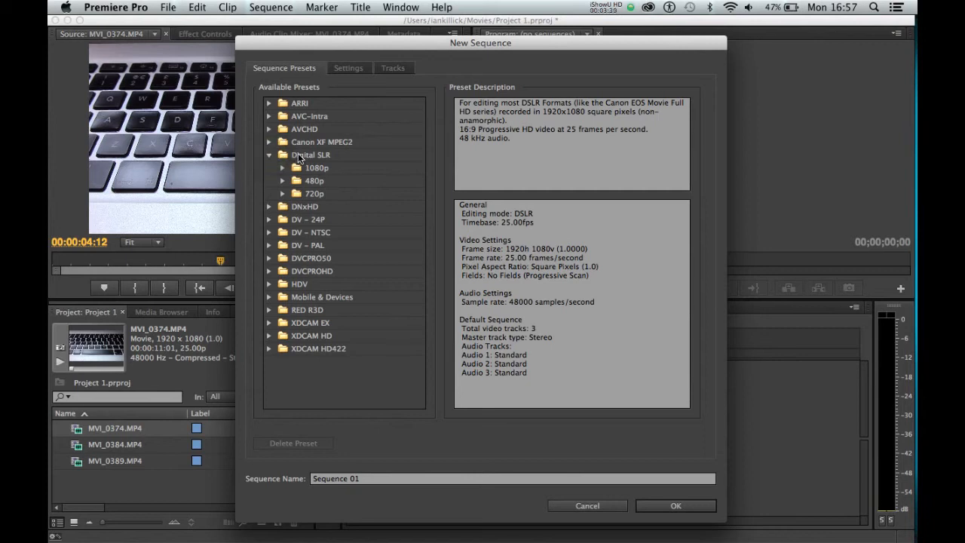
left_click(282, 168)
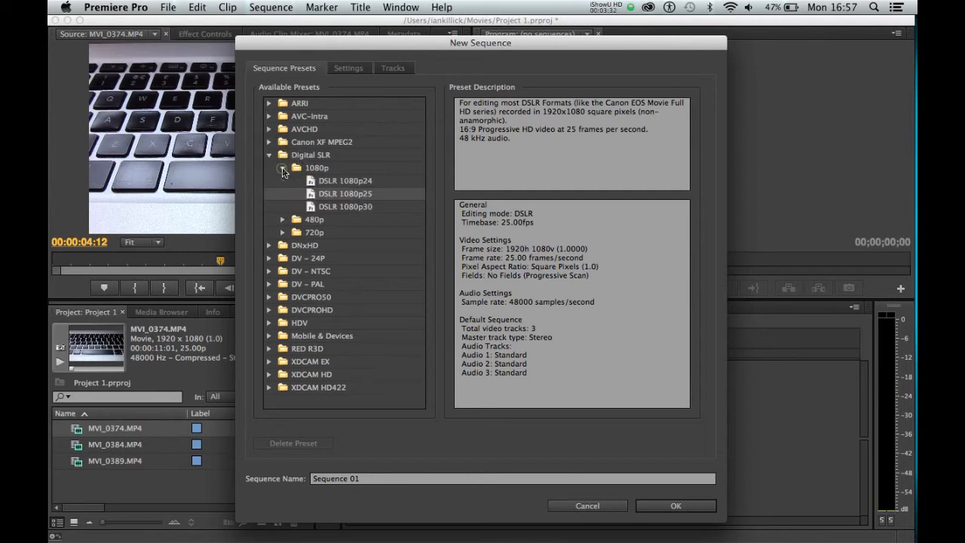
Step: Compare the three Digital SLR 1080p presets, choose DSLR 1080p25 and check its frame size and frame rate
left_click(333, 182)
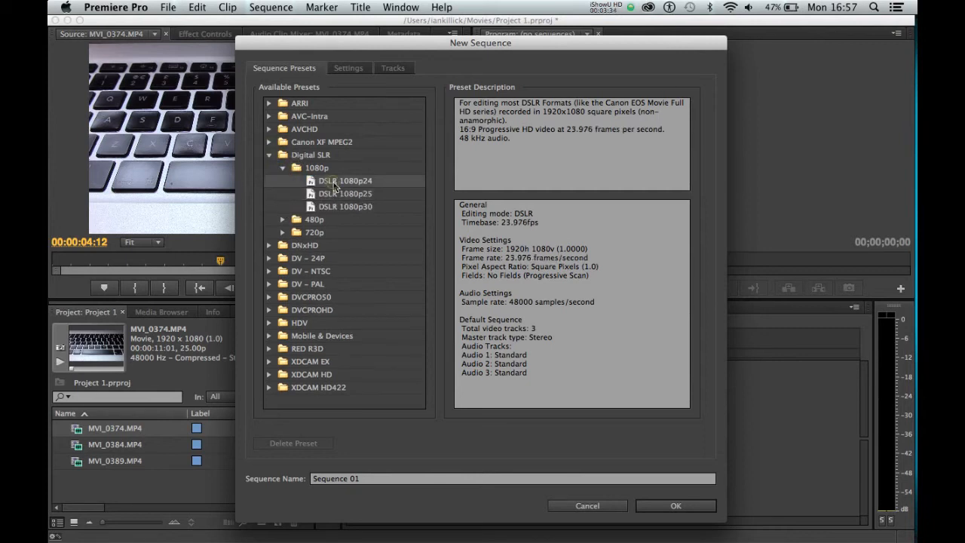
left_click(342, 191)
left_click(345, 206)
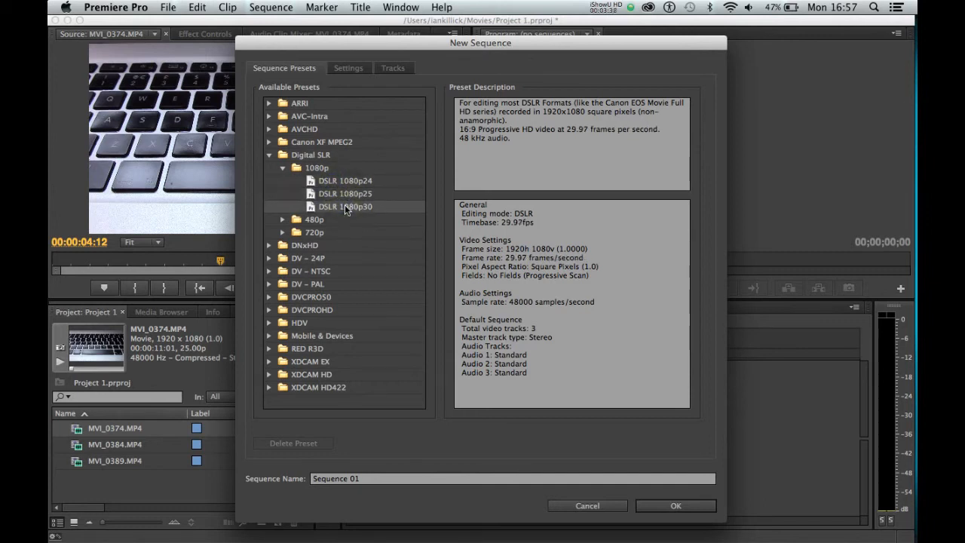
left_click(347, 194)
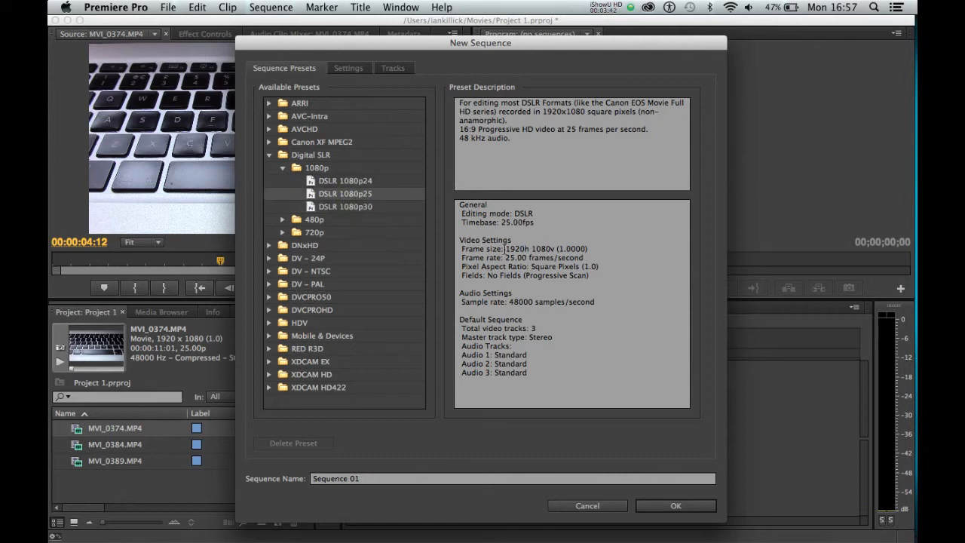
left_click_drag(505, 249, 556, 249)
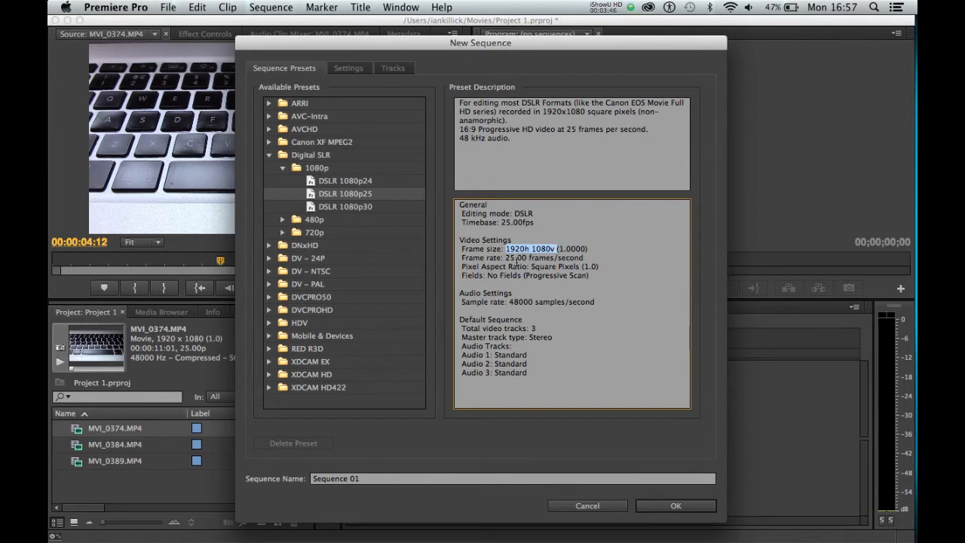
double_click(507, 258)
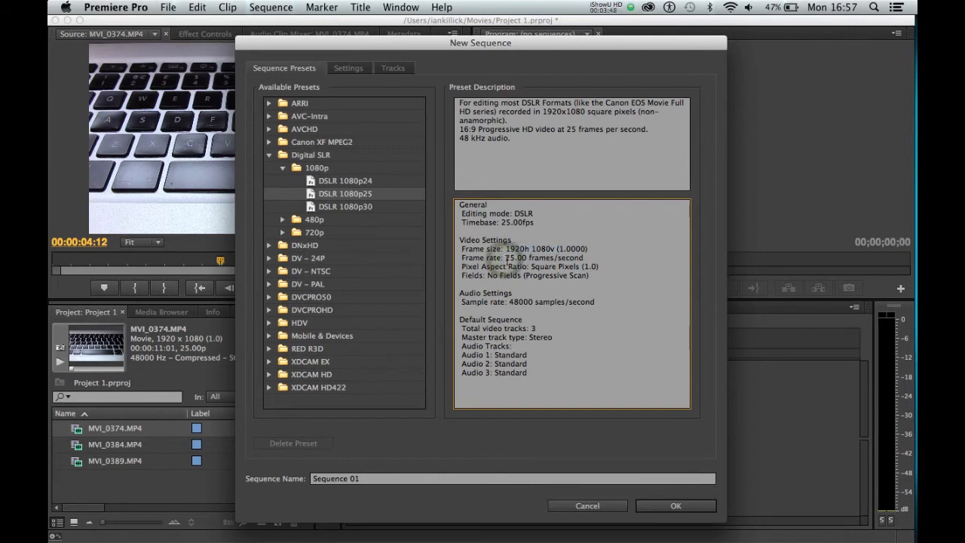
left_click_drag(519, 260, 584, 258)
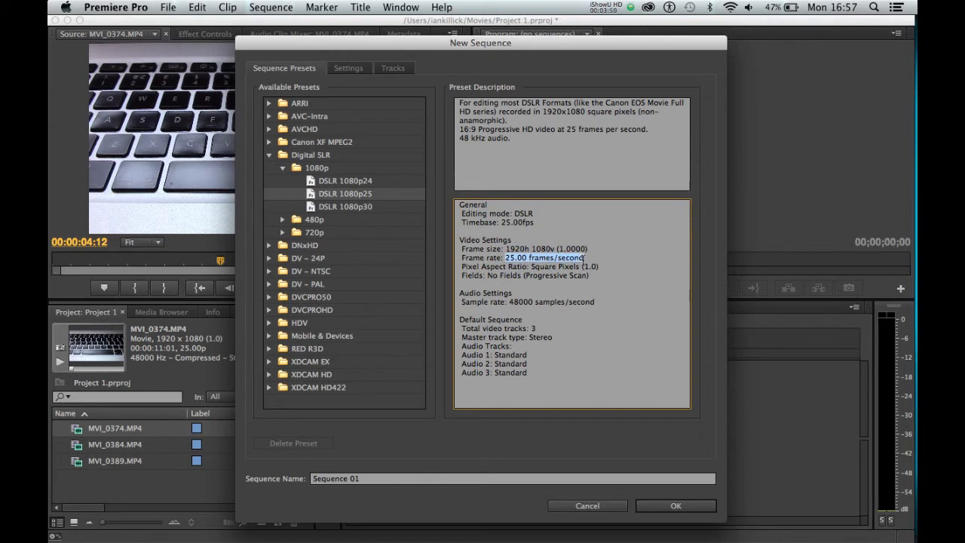
Step: Name the sequence Edit 1 and create it
left_click(334, 479)
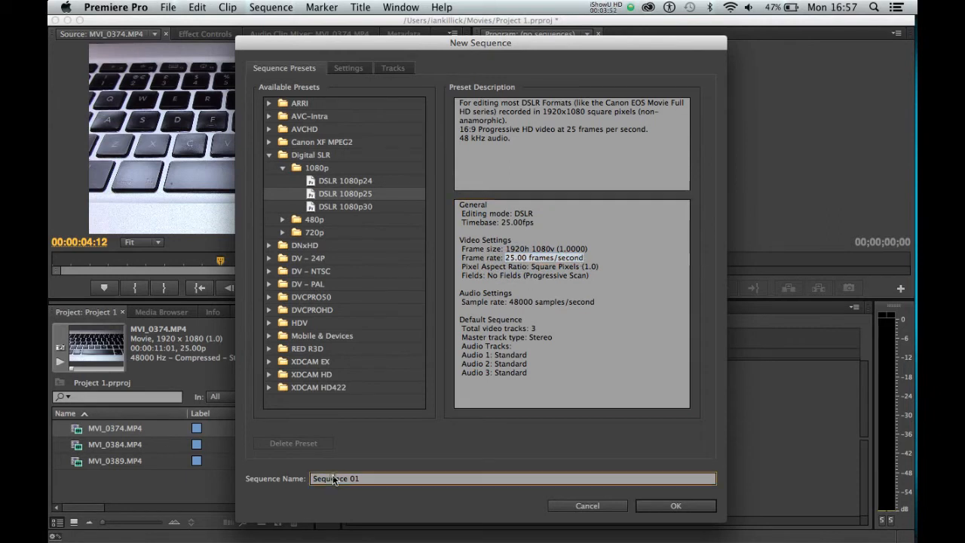
type("Edit 1")
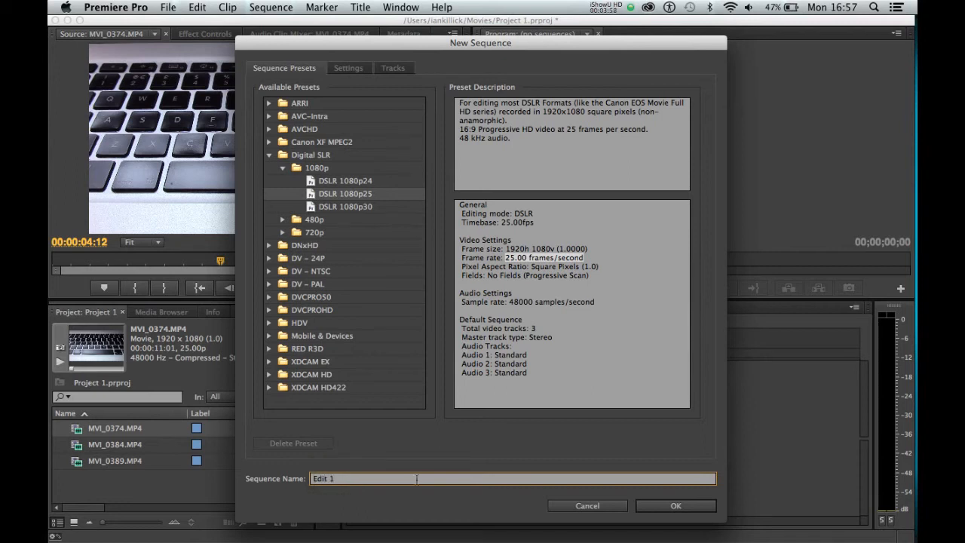
left_click(656, 506)
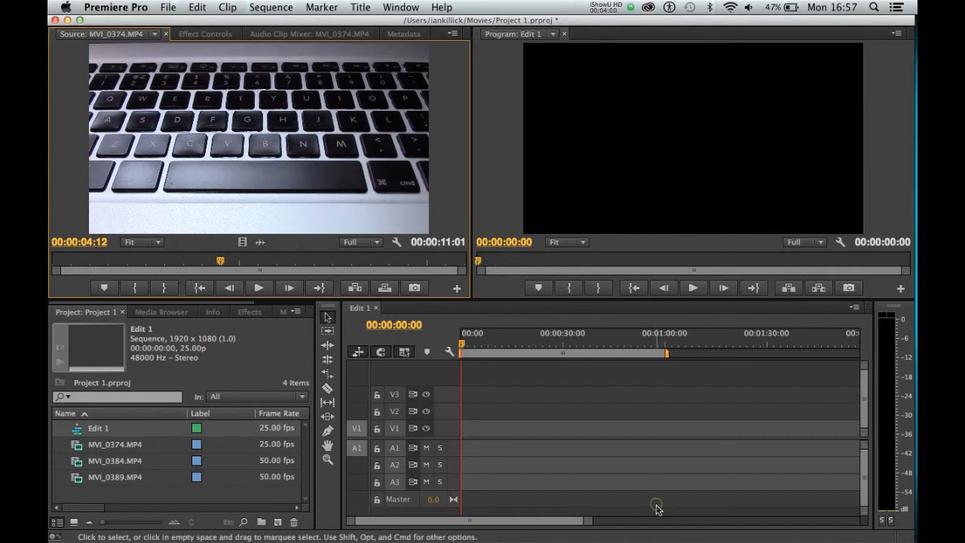
Step: Scrub the playhead along the empty Edit 1 timeline, try playback in the Program monitor, and return the playhead to 00:00:00:20
mouse_move(470, 345)
left_mouse_down()
mouse_move(636, 346)
mouse_move(470, 347)
mouse_move(640, 354)
mouse_move(467, 347)
left_mouse_up()
left_click(691, 290)
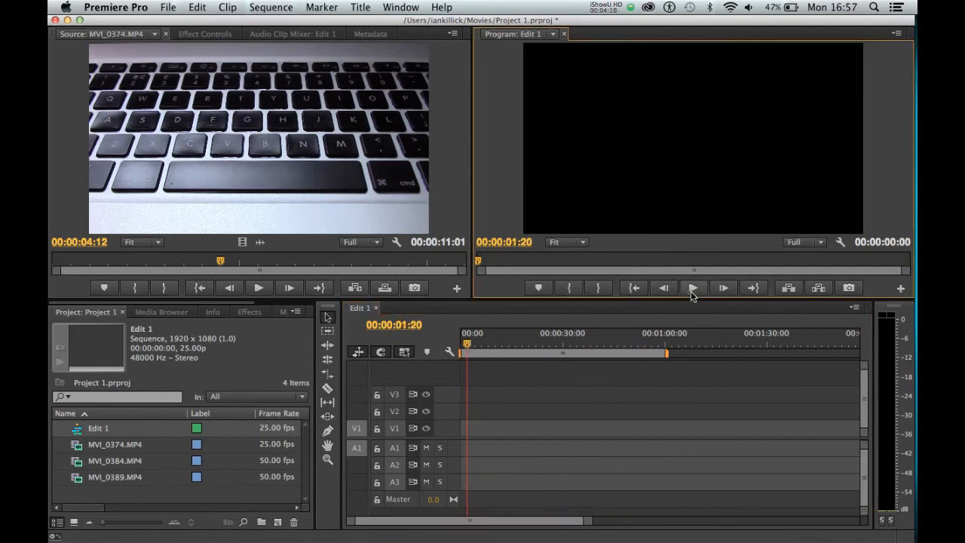
left_click(691, 291)
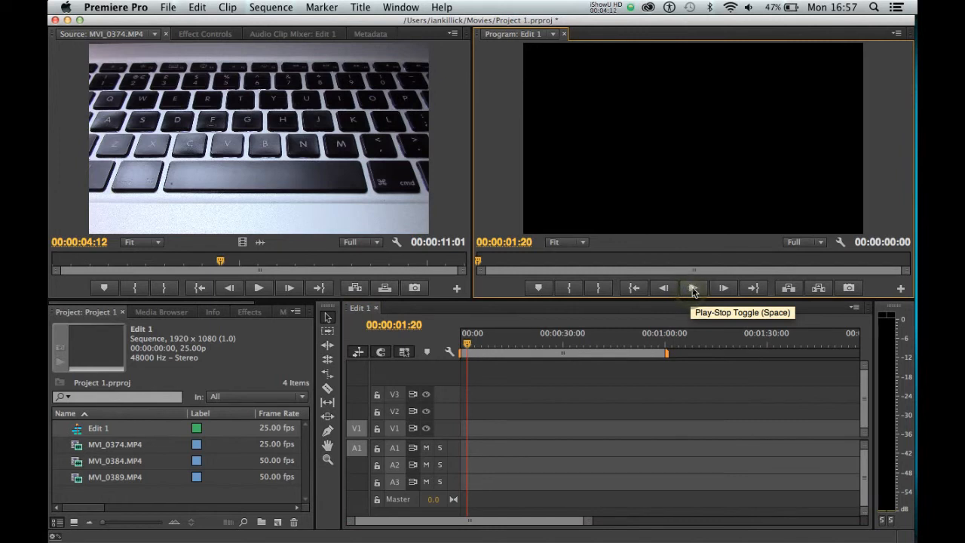
left_click(691, 290)
left_click_drag(463, 345, 532, 339)
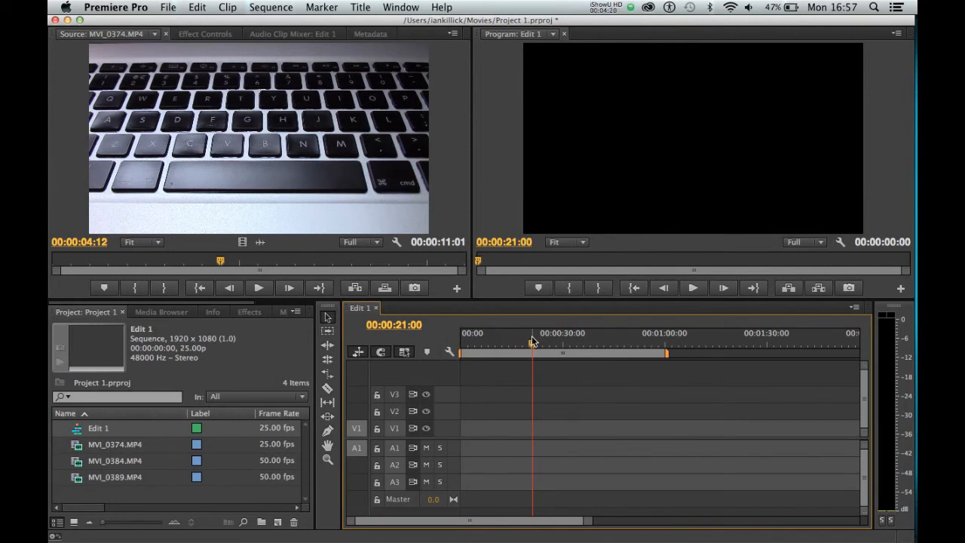
left_click_drag(531, 340, 464, 346)
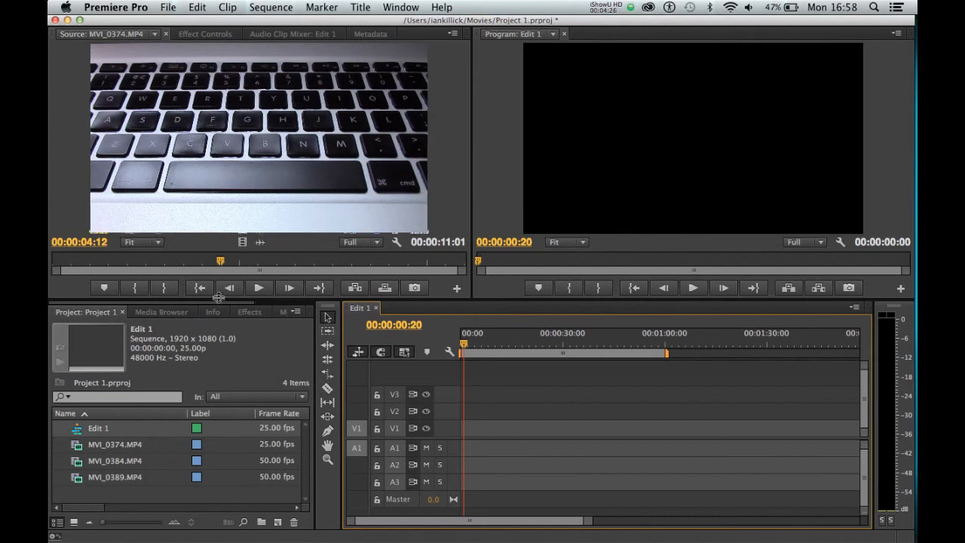
Step: Enlarge the project and timeline area upwards and clear the selection in the project
left_click_drag(218, 299, 216, 262)
left_click(167, 480)
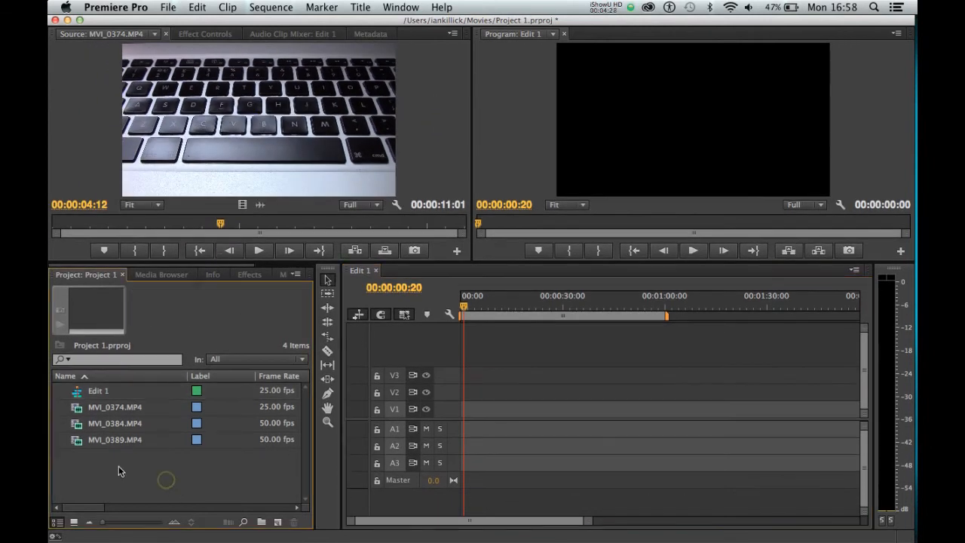
Step: Examine the details of the imported clips and the Edit 1 sequence in the project, and open Edit 1 in the timeline
left_click(117, 441)
left_click(110, 424)
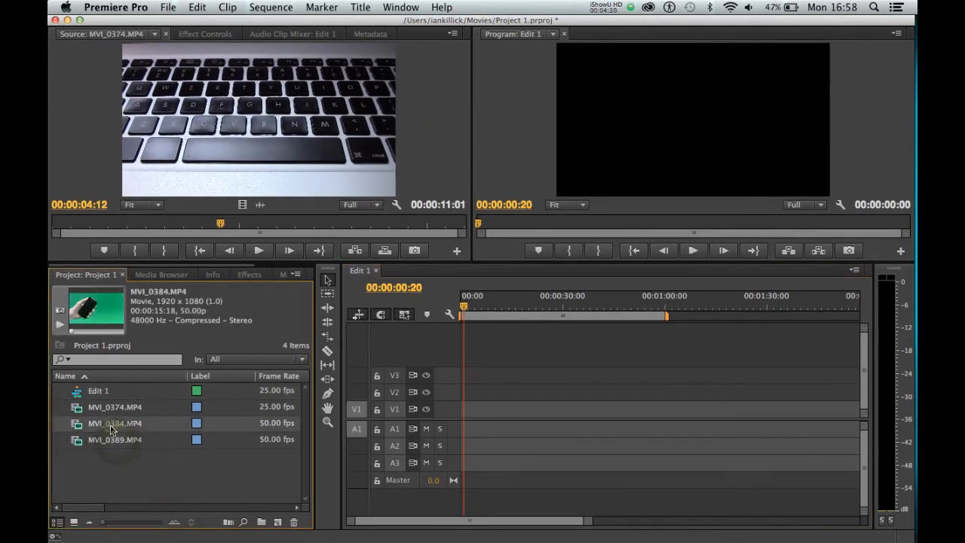
left_click(105, 407)
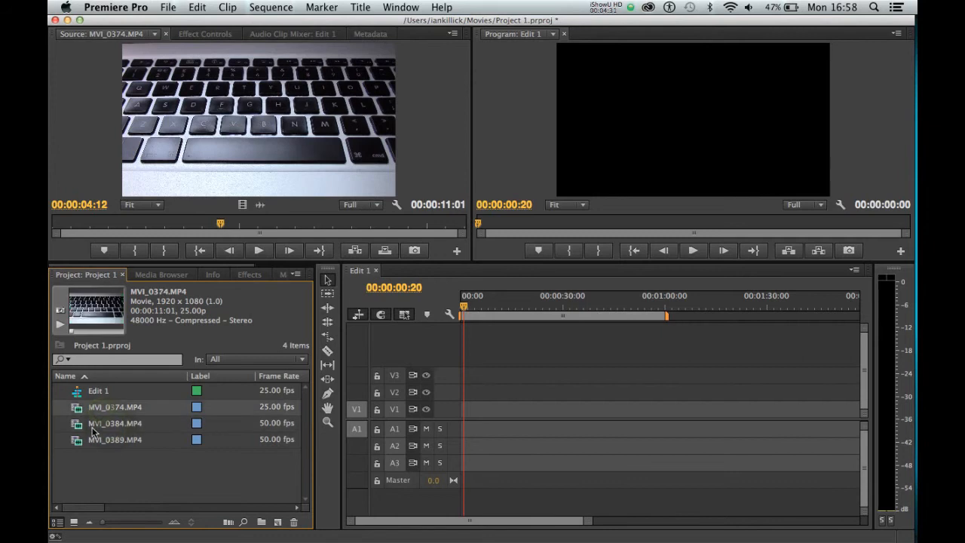
left_click(75, 392)
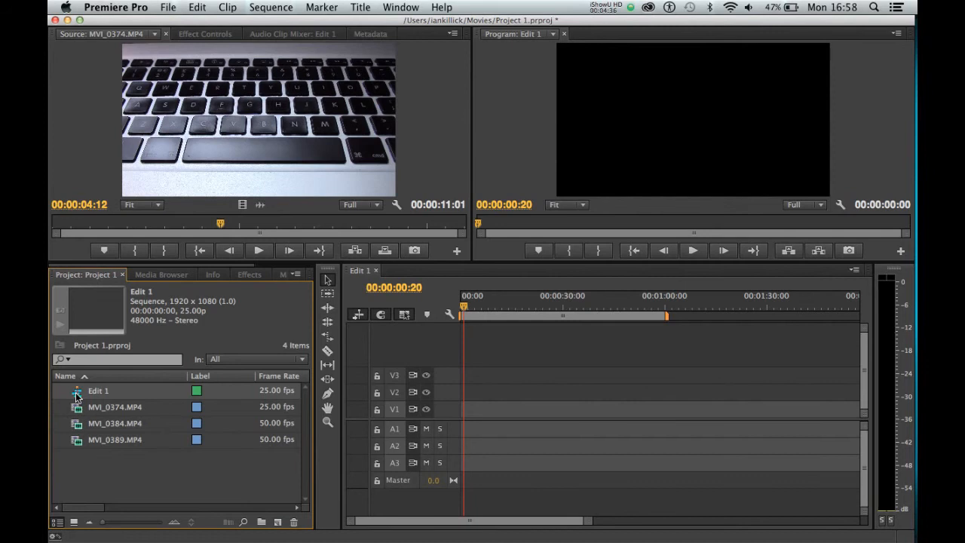
left_click(485, 355)
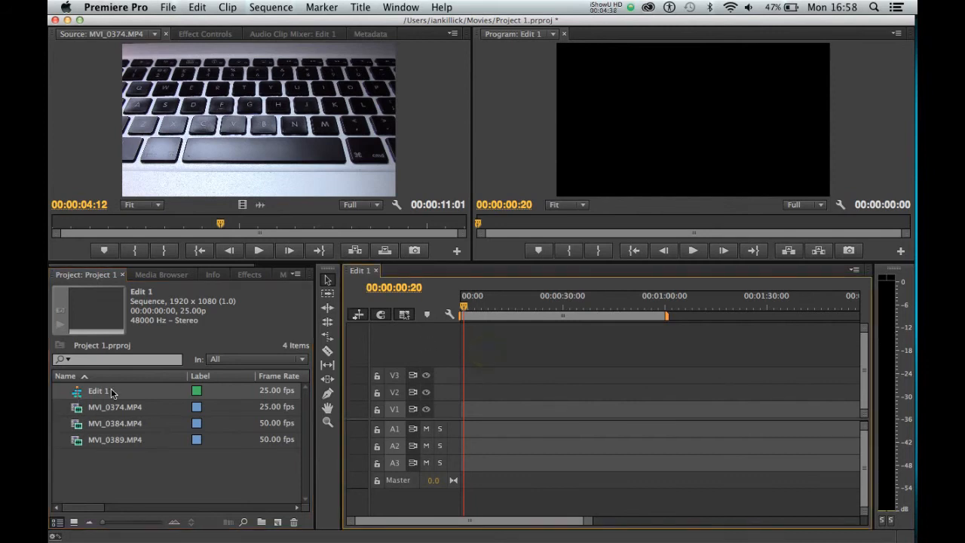
left_click(109, 407)
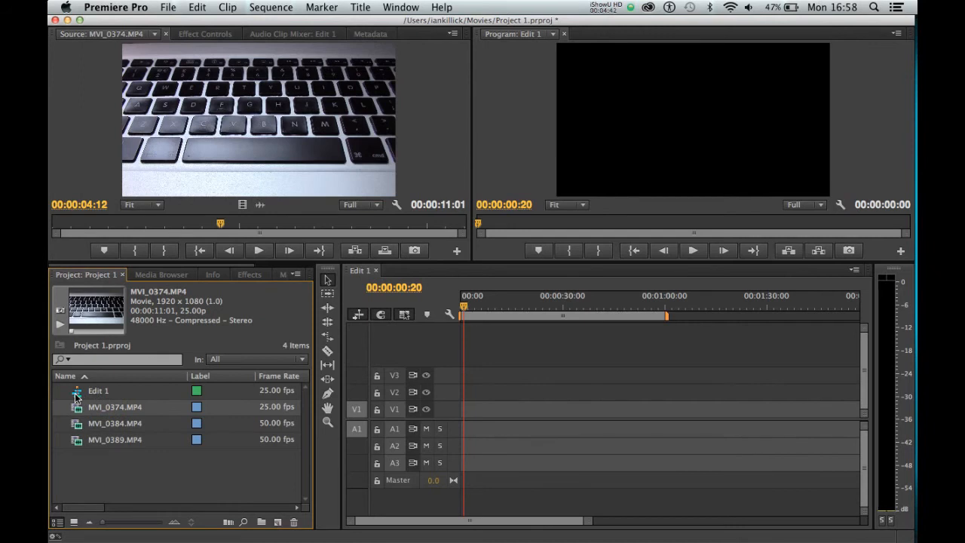
double_click(76, 390)
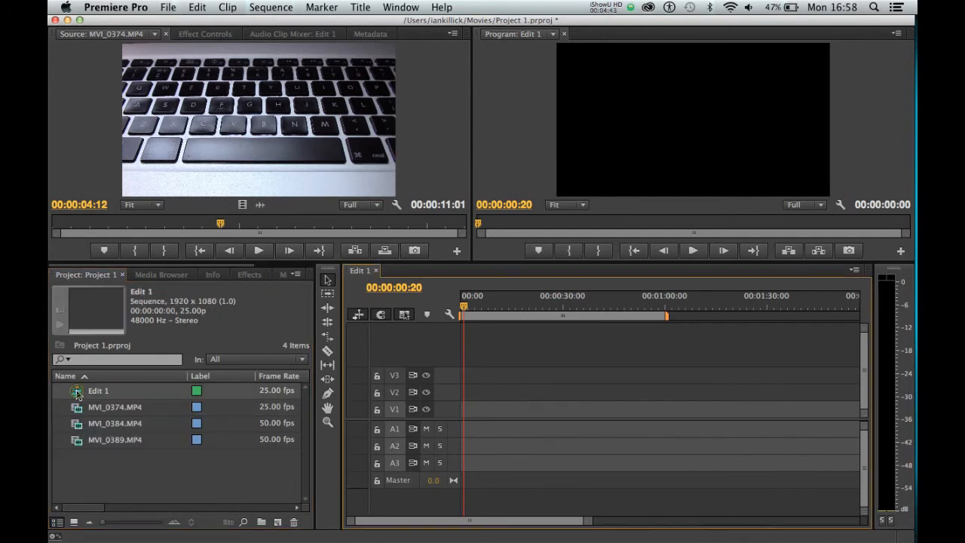
left_click(178, 303)
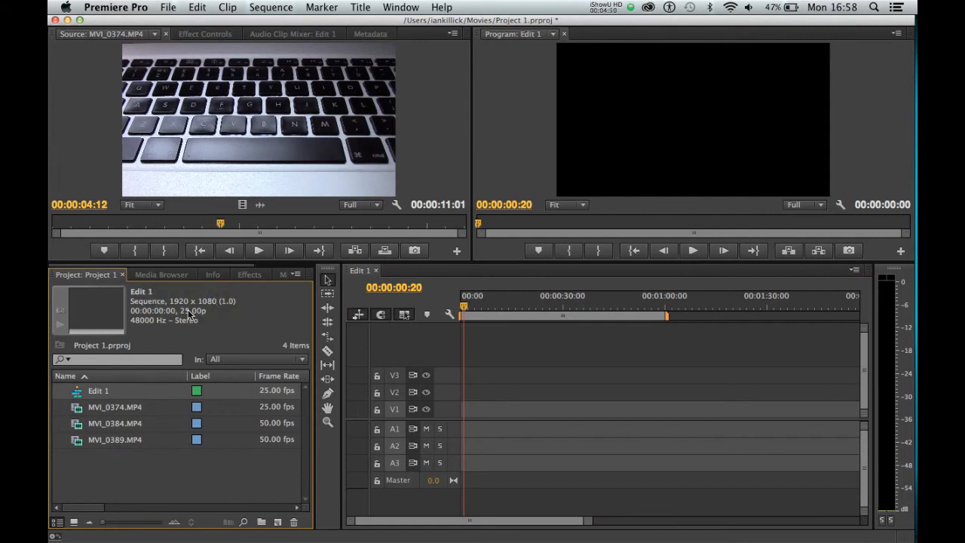
Step: Place MVI_0374.MP4 at the start of track V1 in Edit 1 and move the playhead to 00:00:03:10
left_click(188, 310)
left_click(132, 411)
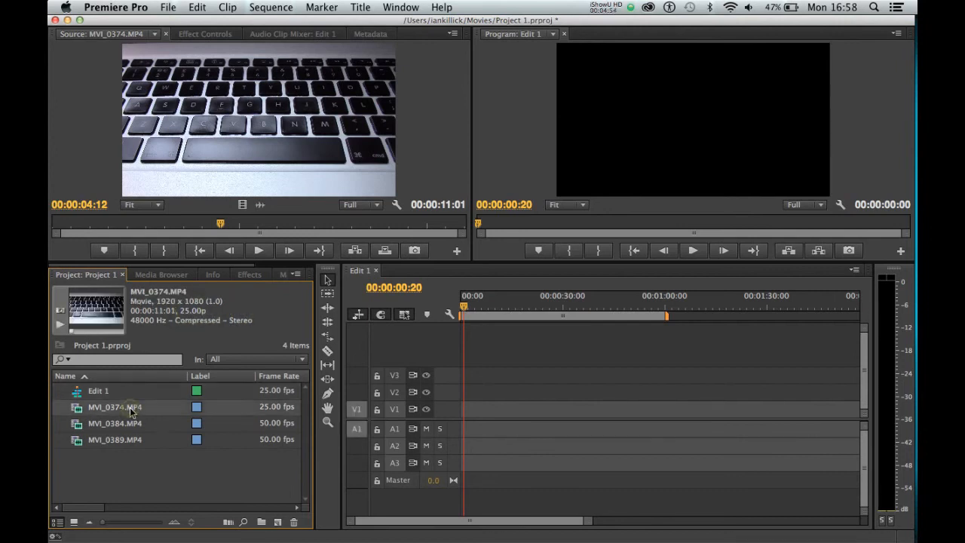
left_click_drag(78, 412, 452, 409)
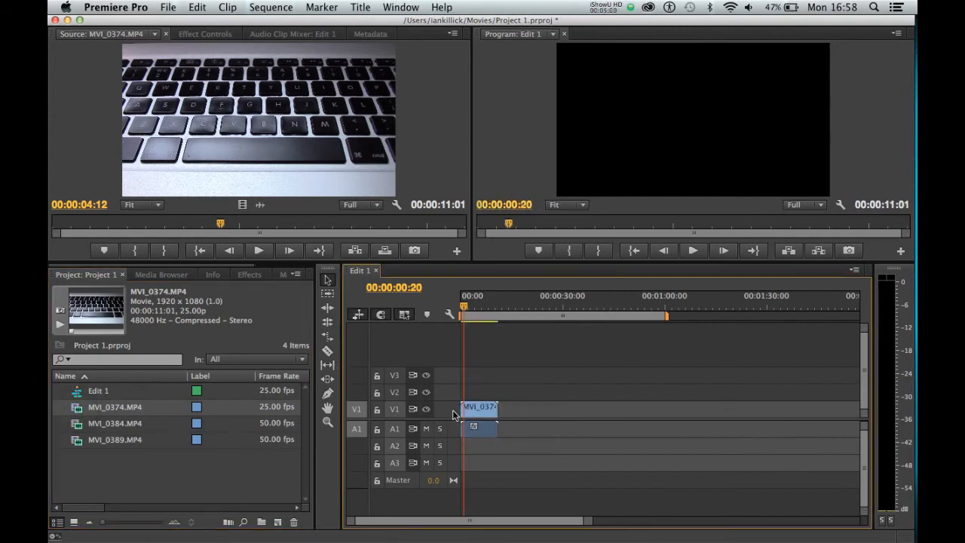
mouse_move(464, 306)
left_mouse_down()
mouse_move(487, 309)
mouse_move(472, 313)
left_mouse_up()
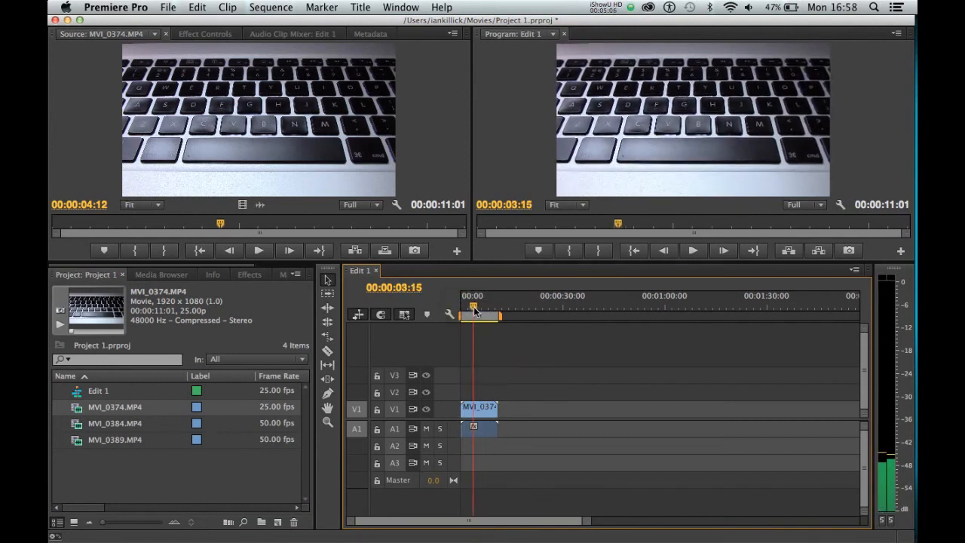
Step: Compare the project details of MVI_0374.MP4 and Edit 1, and delete the MVI_0374.MP4 clip from the timeline
left_click(196, 465)
left_click(115, 412)
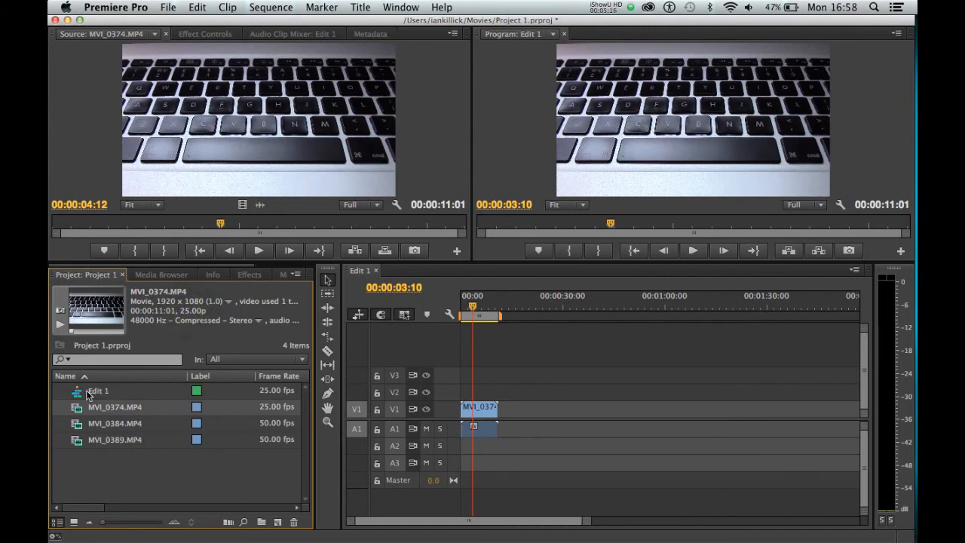
left_click(95, 423)
left_click(95, 391)
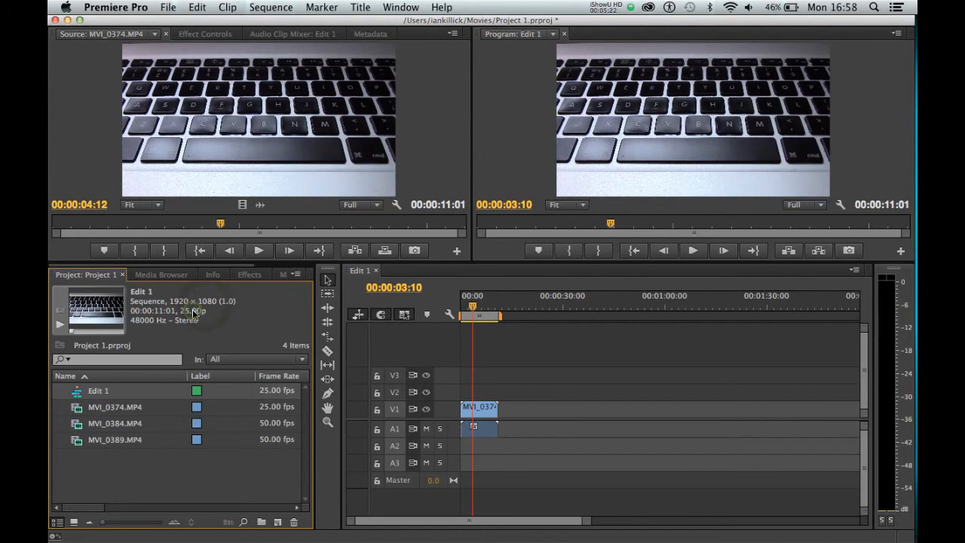
left_click(484, 409)
key("Delete")
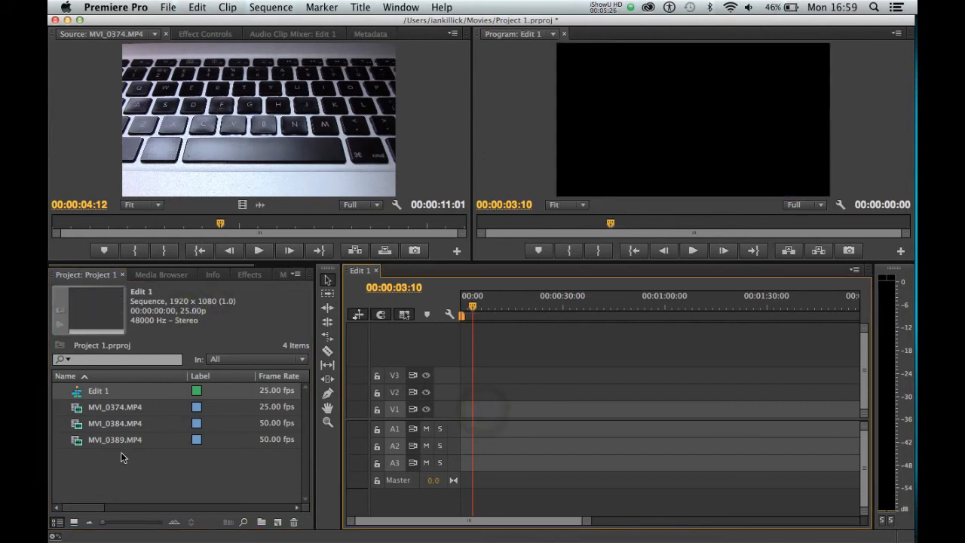
Step: Check the project details of MVI_0384.MP4 and MVI_0389.MP4, and open MVI_0384.MP4 in the Source monitor
left_click(120, 453)
left_click(122, 426)
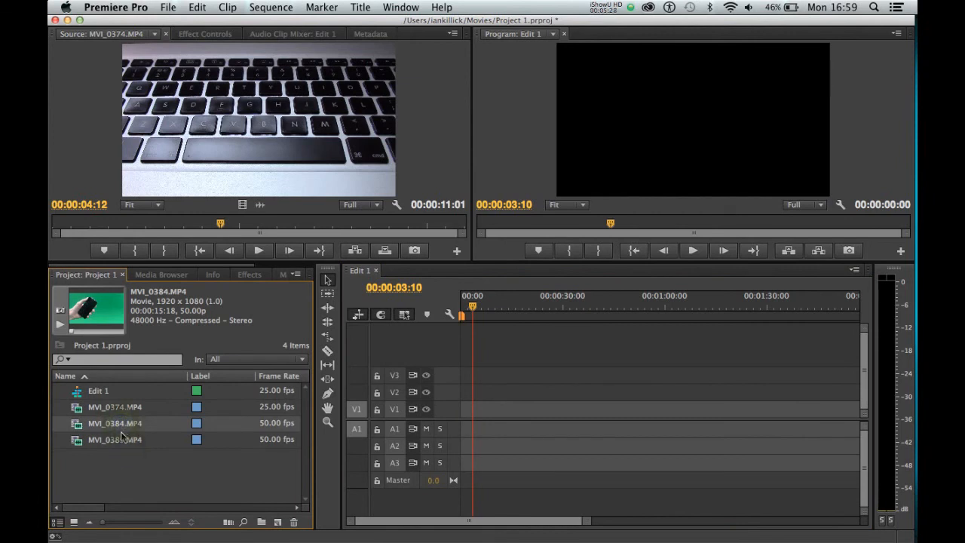
left_click(115, 440)
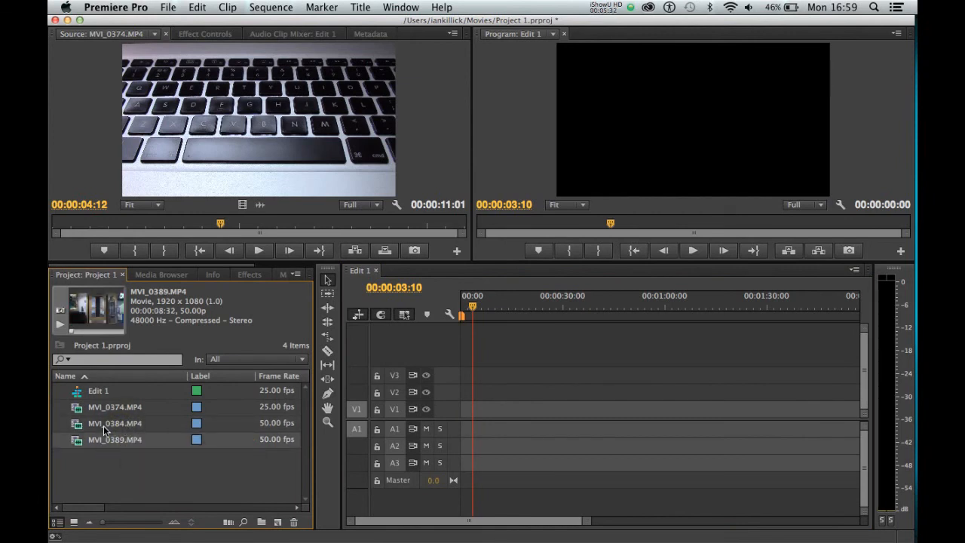
left_click(103, 425)
left_click(117, 423)
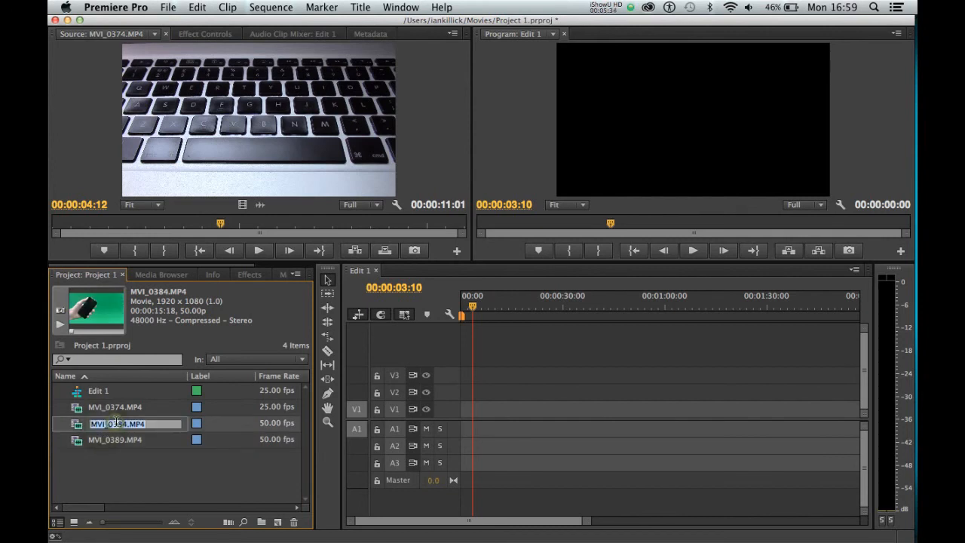
left_click(78, 426)
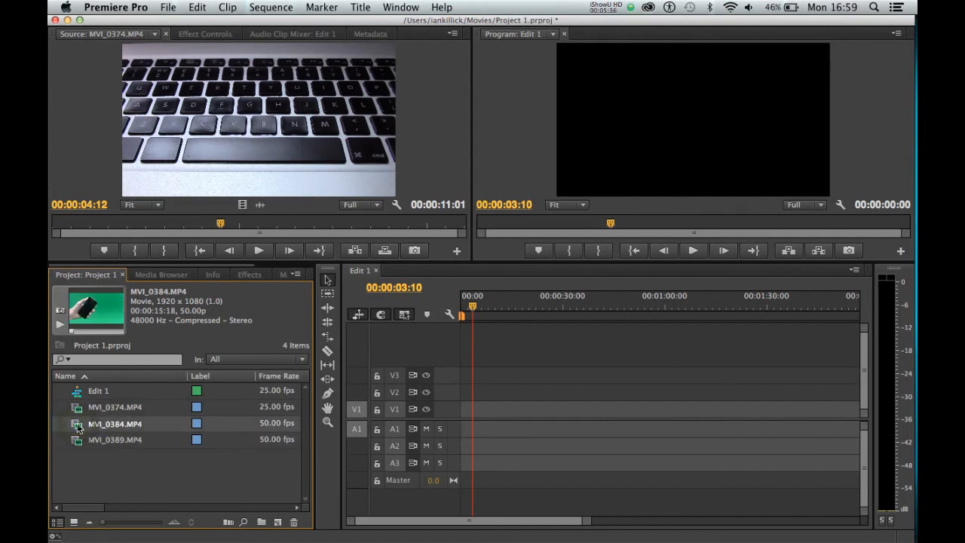
double_click(78, 427)
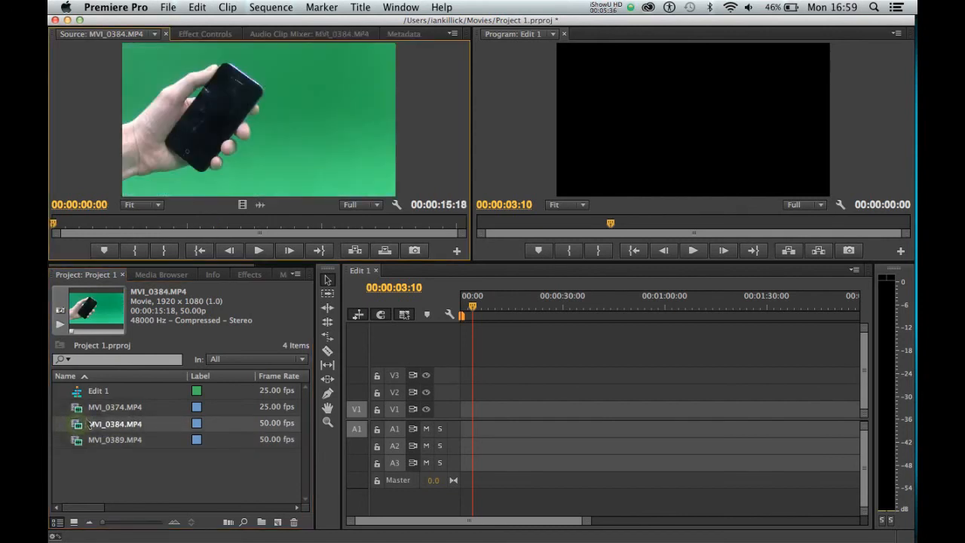
Step: Place MVI_0384.MP4 at the start of track V1, changing the sequence settings to match it, and scrub to 00:00:07:30
left_click(160, 305)
left_click(193, 301)
left_click(195, 310)
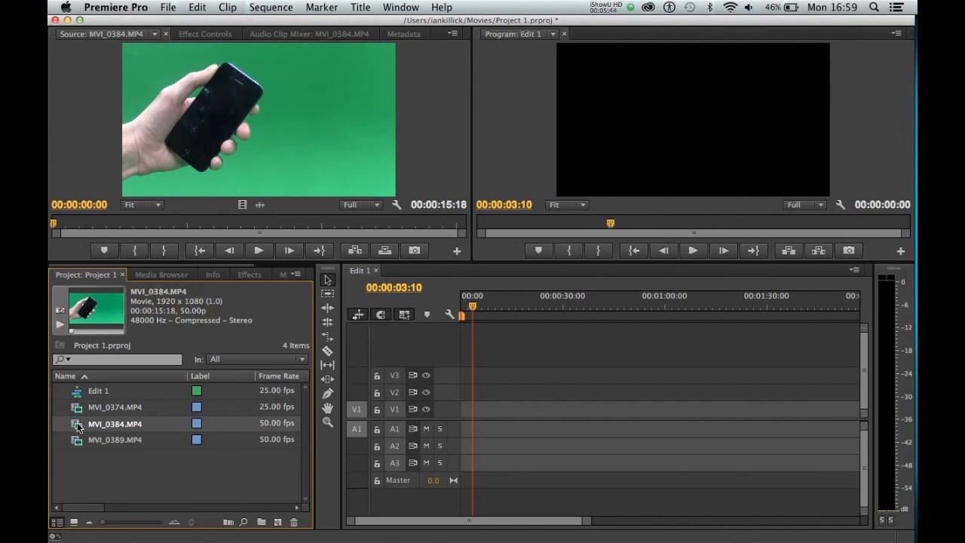
left_click_drag(371, 309, 460, 411)
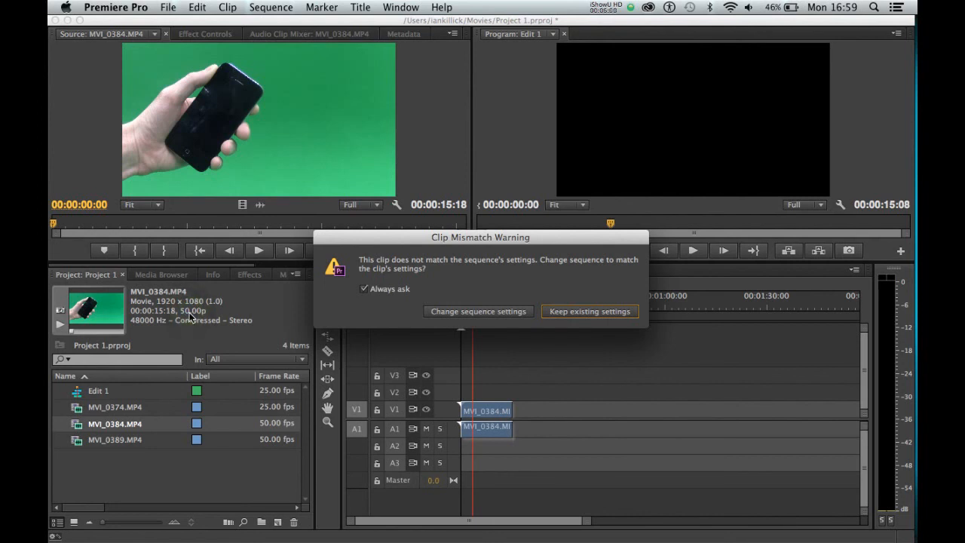
left_click(444, 317)
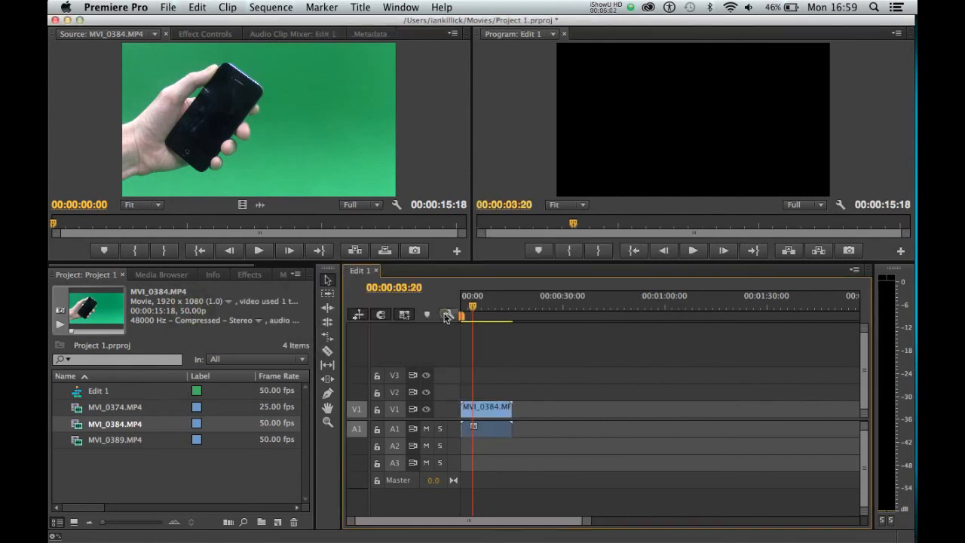
mouse_move(470, 309)
left_mouse_down()
mouse_move(498, 309)
mouse_move(485, 311)
left_mouse_up()
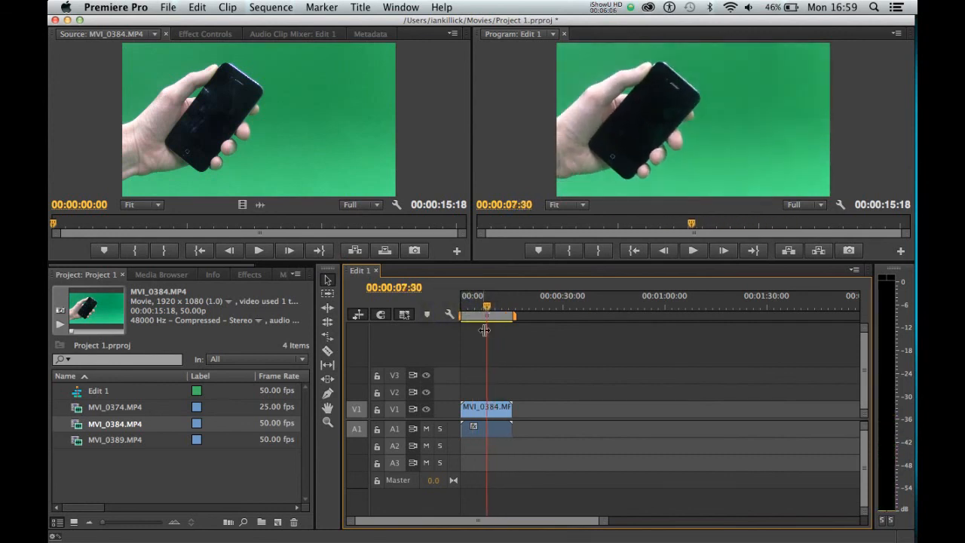
Step: Delete the MVI_0384.MP4 clip from the timeline and return the playhead to 00:00:00:00
left_click(494, 410)
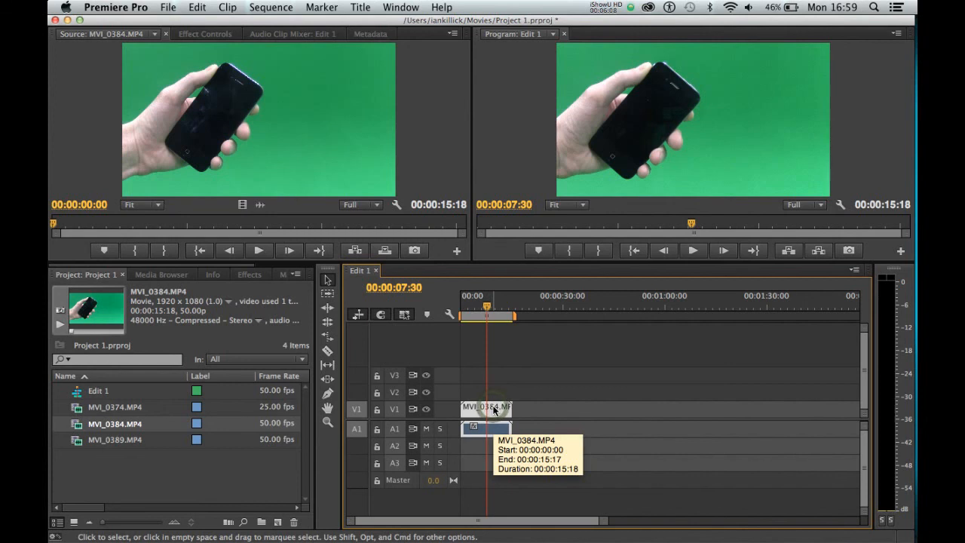
key("Delete")
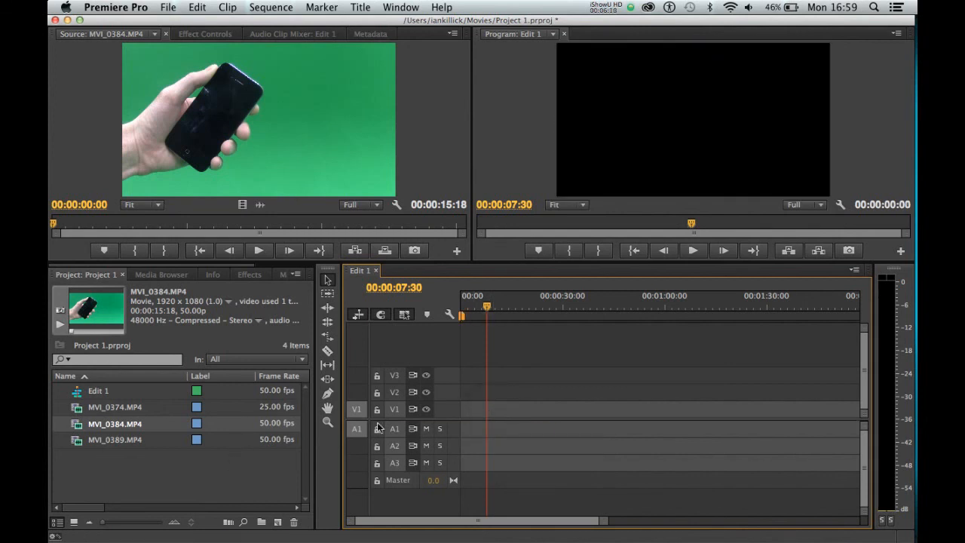
left_click_drag(487, 312, 461, 314)
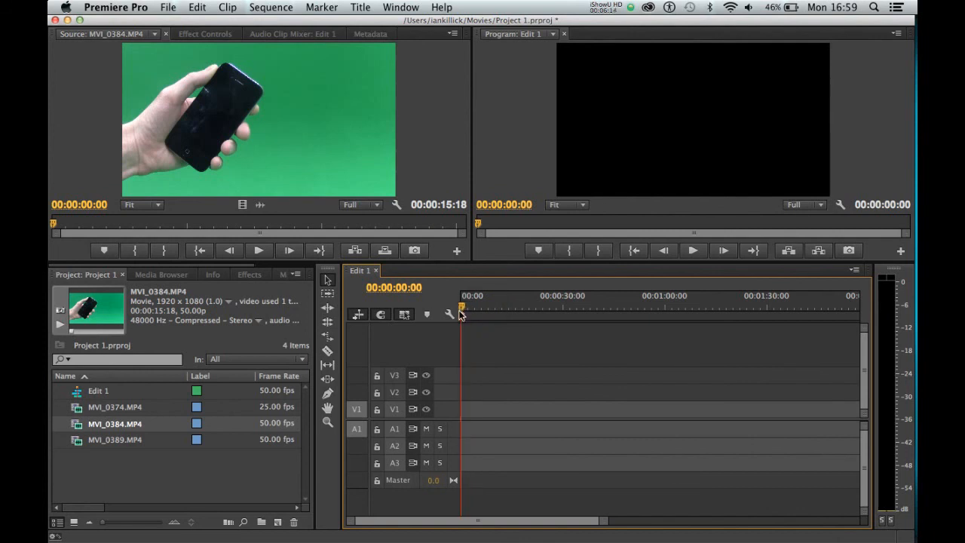
Step: Place MVI_0374.MP4 at the start of track V1, changing the sequence settings to match it, and scrub to 00:00:05:05
left_click(108, 472)
left_click(108, 409)
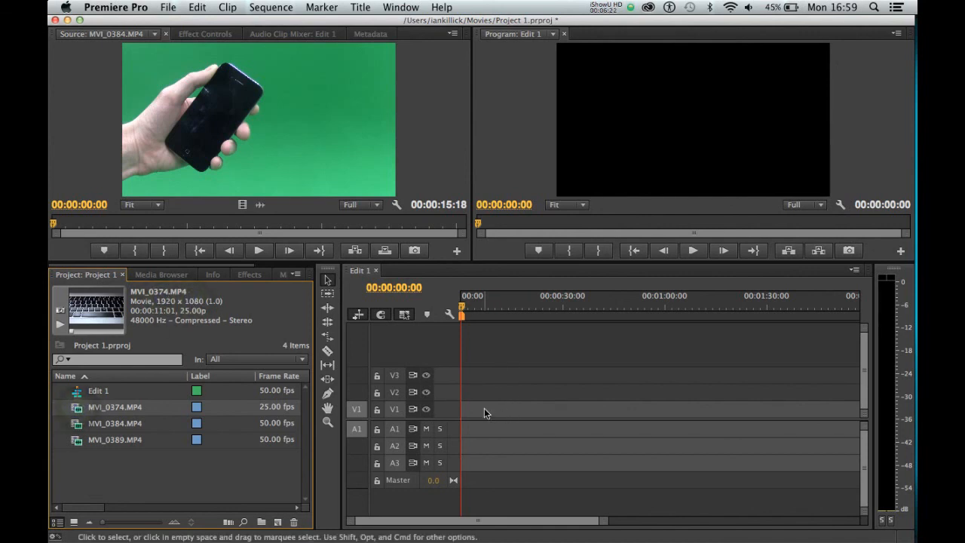
left_click_drag(78, 408, 463, 416)
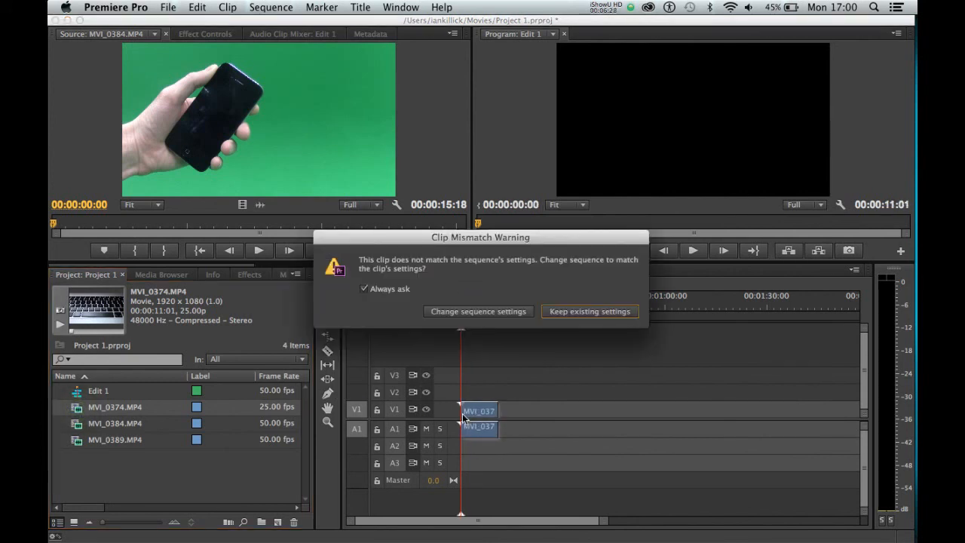
left_click(461, 312)
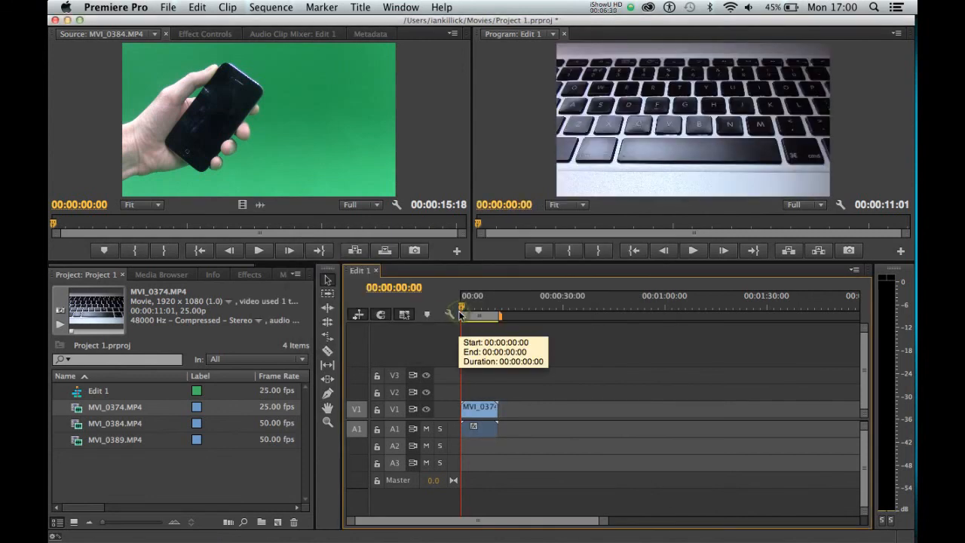
left_click(473, 307)
mouse_move(473, 307)
left_mouse_down()
mouse_move(460, 309)
mouse_move(483, 313)
left_mouse_up()
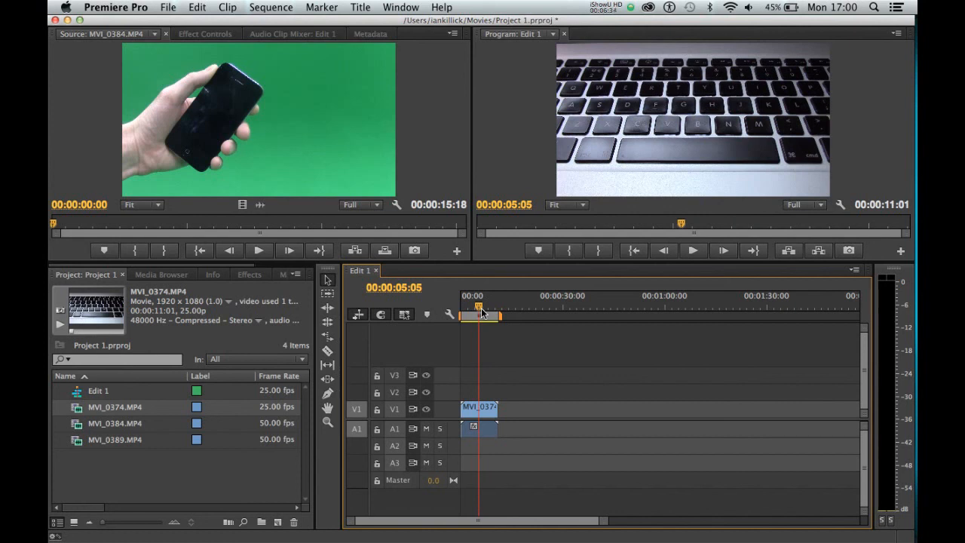